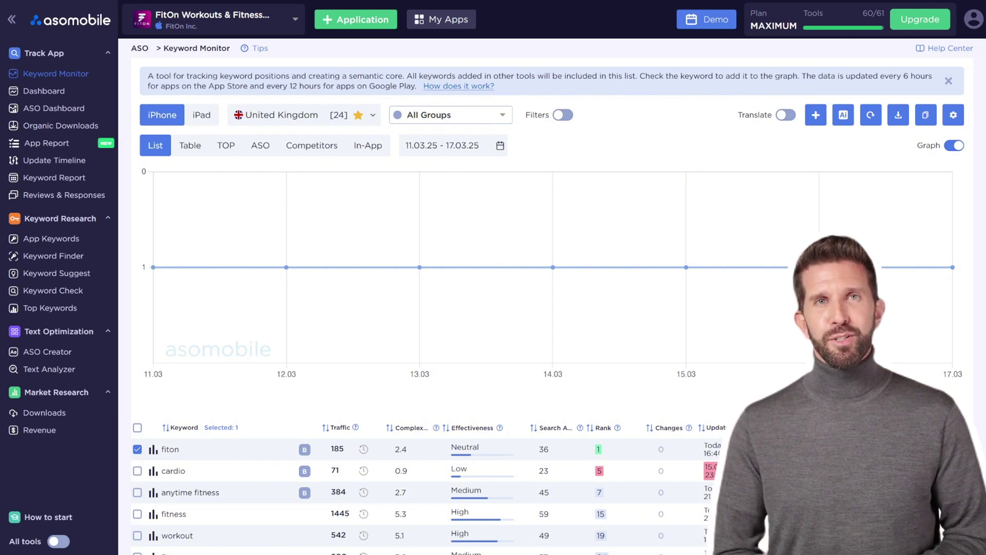
- Open the ASO Creator for FitOn and sort its keyword table by traffic, highest first
left_click(54, 352)
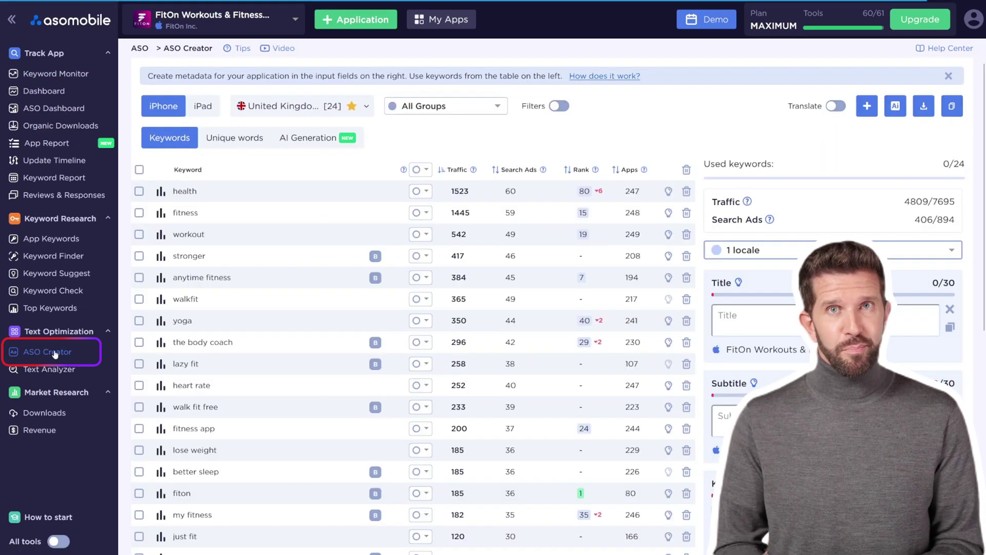
scroll(161, 351, "down", 5)
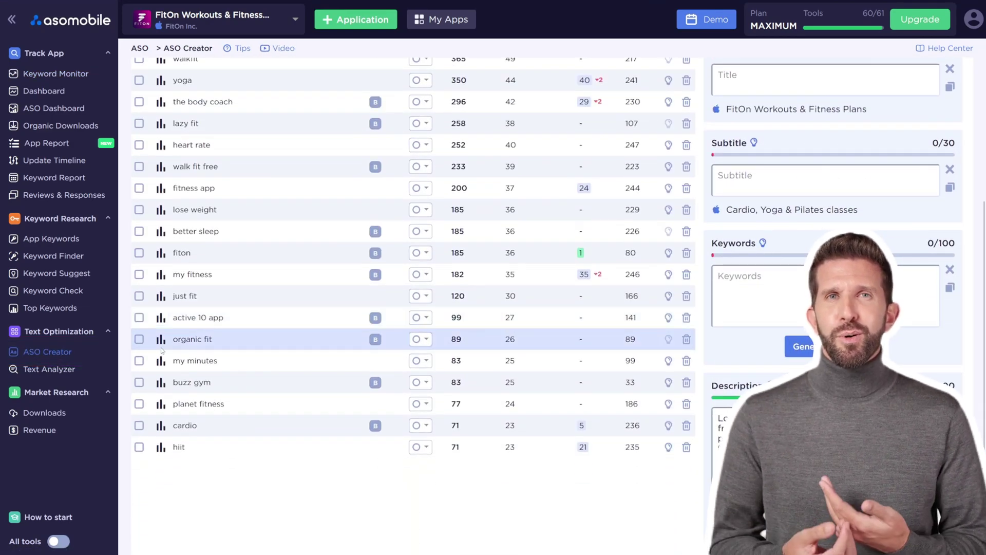
scroll(160, 351, "up", 3)
scroll(161, 351, "up", 3)
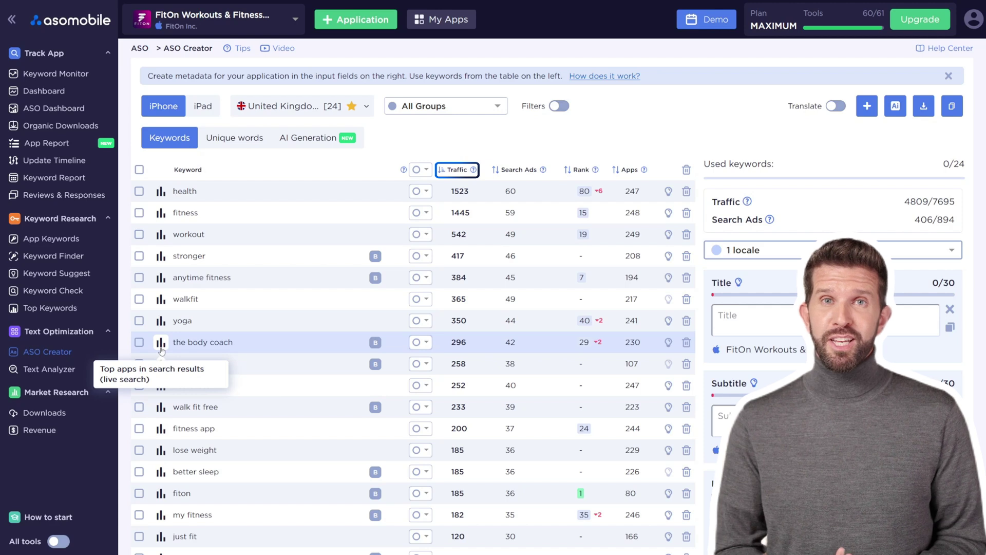
left_click(441, 171)
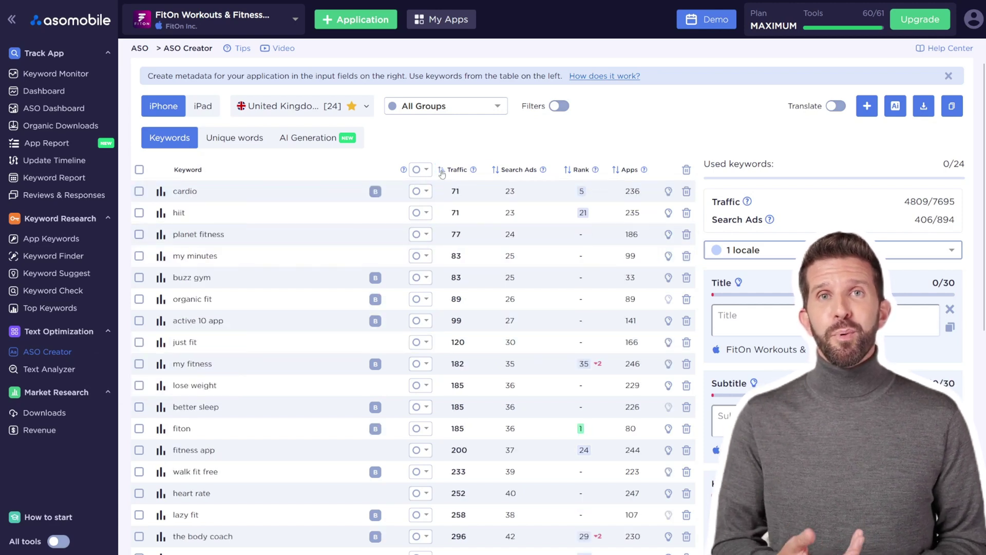
left_click(442, 172)
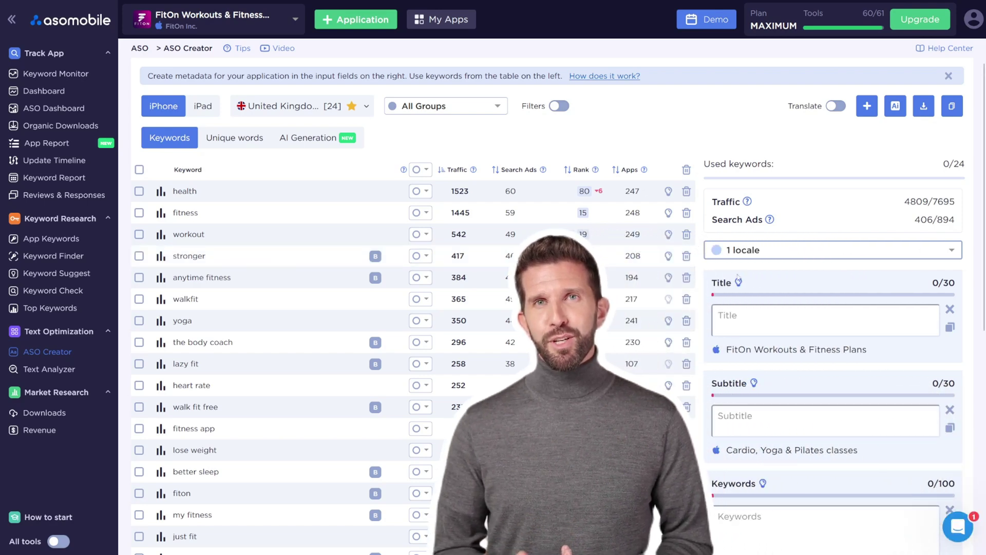
scroll(750, 277, "down", 1)
scroll(750, 277, "down", 2)
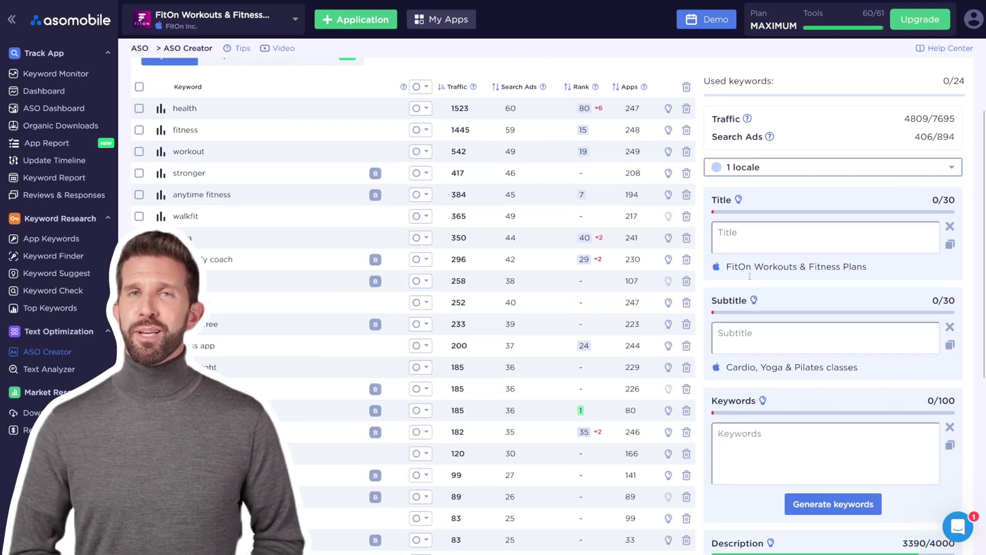
scroll(750, 279, "down", 1)
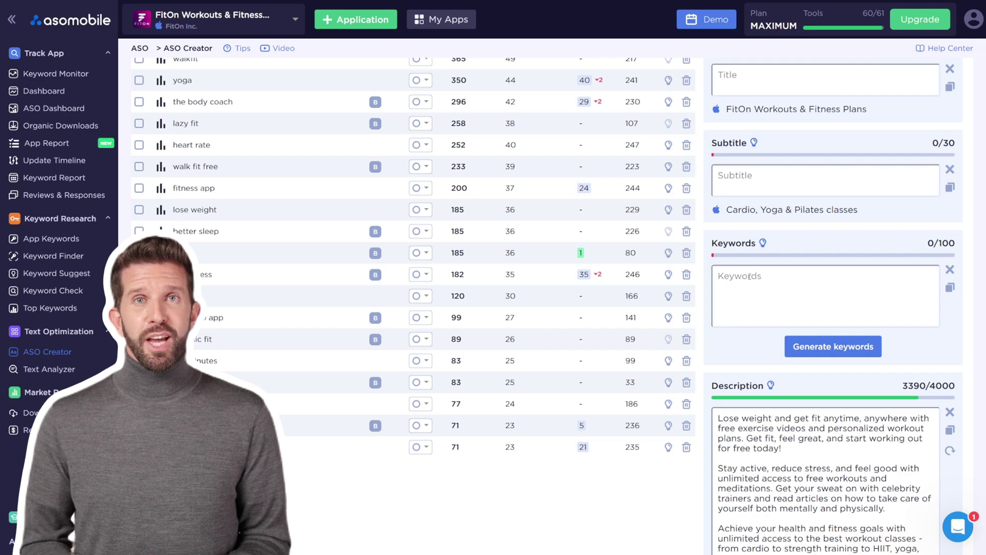
scroll(750, 277, "up", 3)
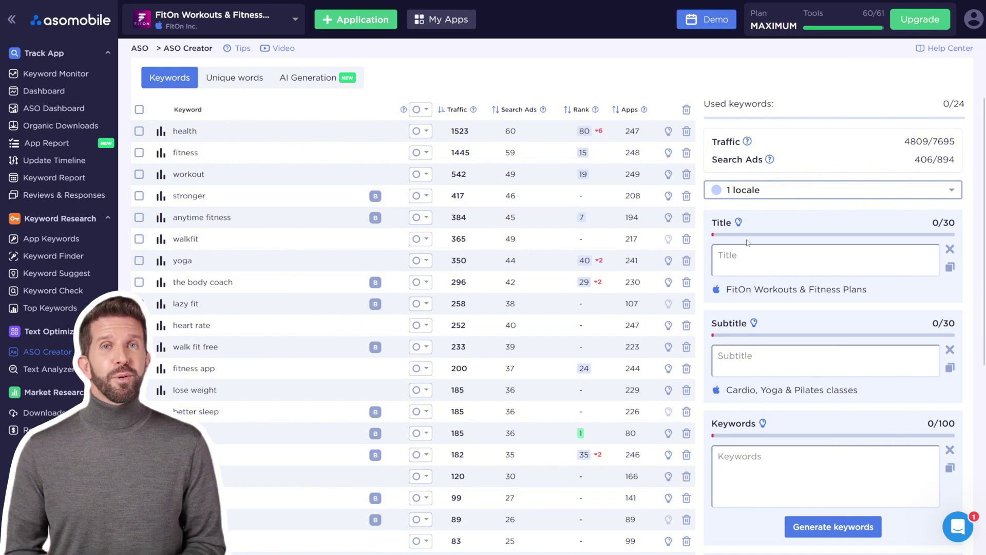
mouse_move(739, 225)
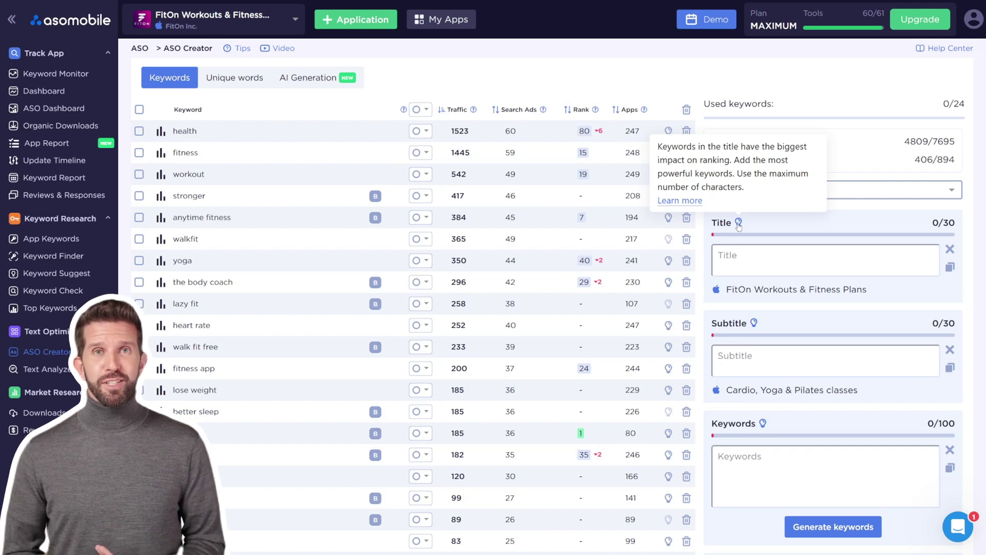
left_click(746, 263)
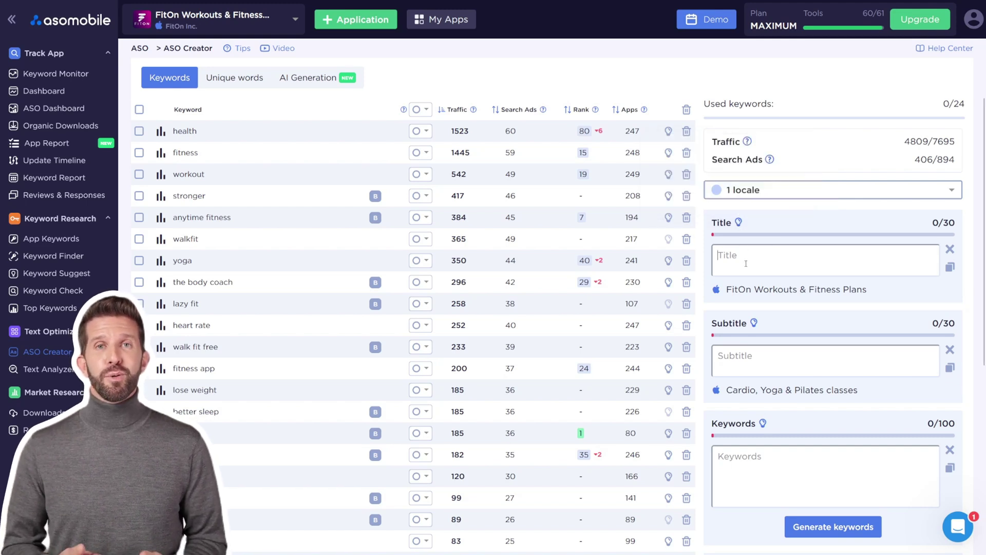
- Start the Title with 'FitOn: ' and add the keywords yoga and health from the table
type("F")
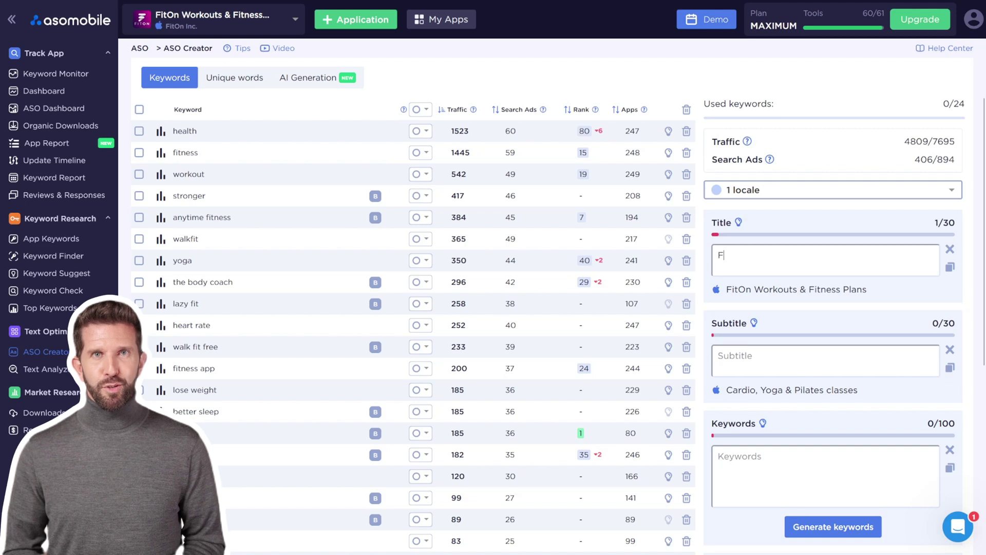
type("itO")
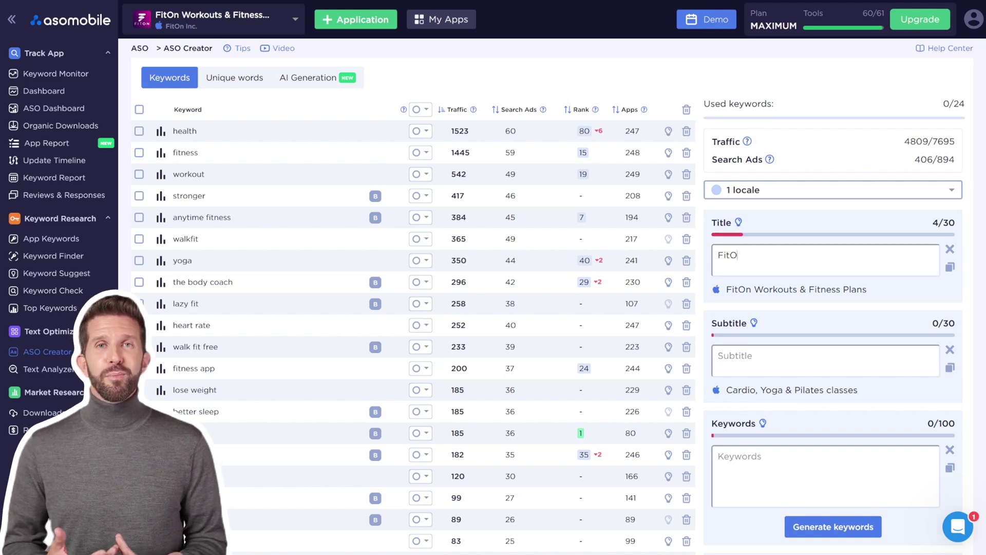
type("n:")
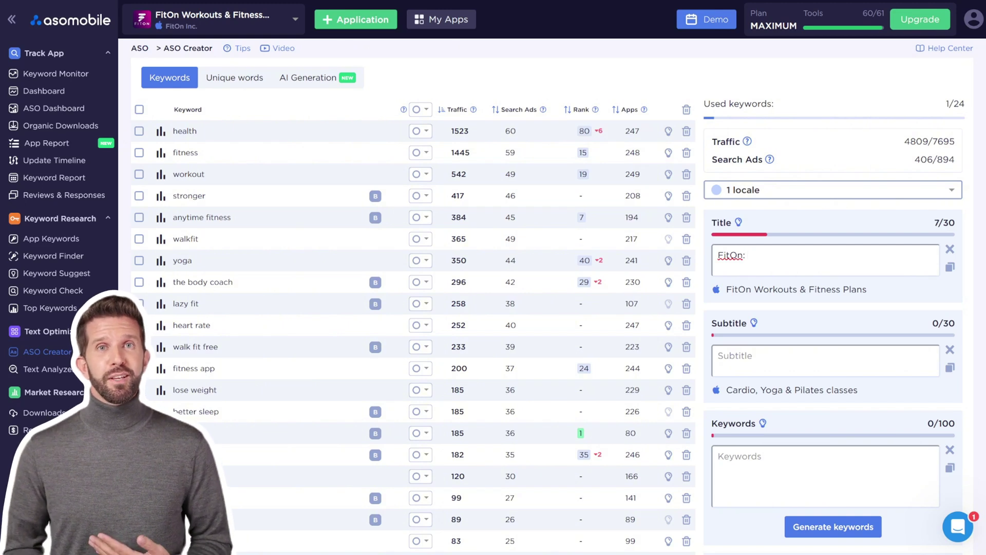
scroll(521, 371, "up", 1)
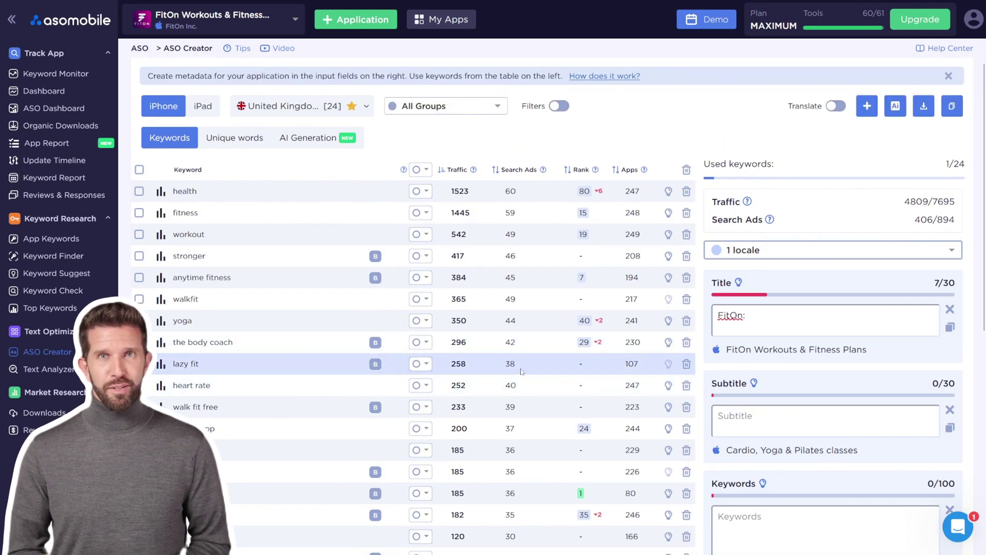
left_click(180, 321)
left_click(756, 317)
key("ctrl+v")
type(",")
left_click(222, 195)
left_click(780, 314)
key("ctrl+v")
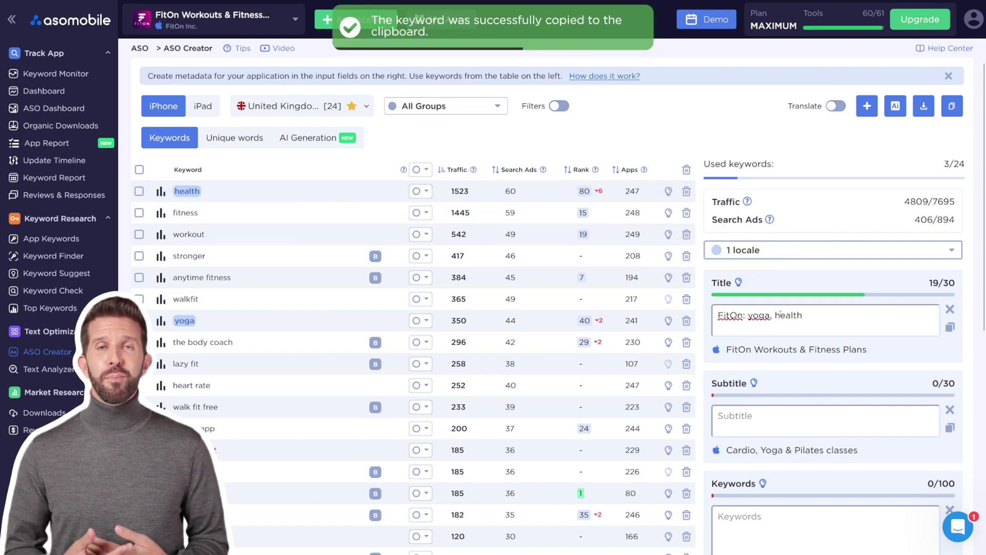
- Finish the Title with ' & fitness' so it reads 'FitOn: yoga, health & fitness'
type("&")
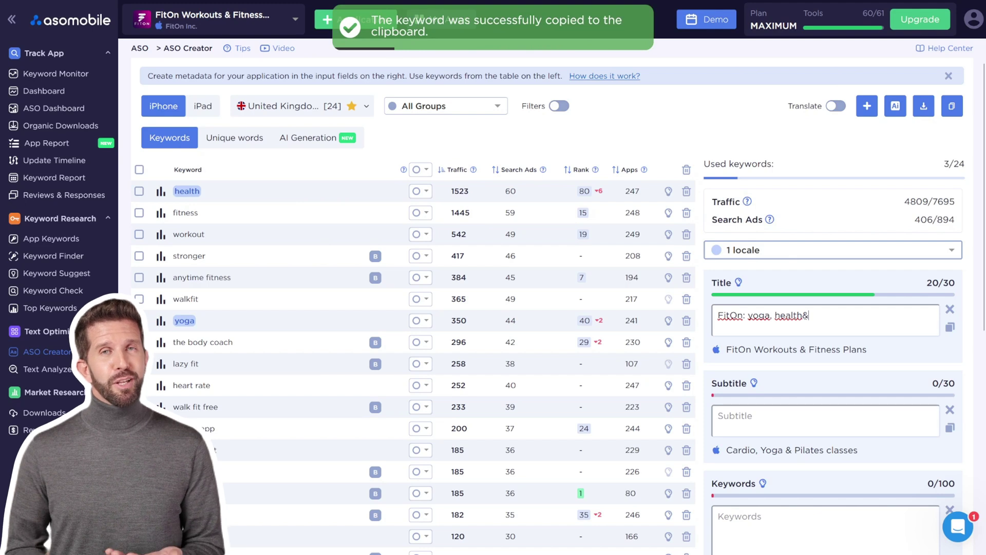
key("BackSpace")
type("&")
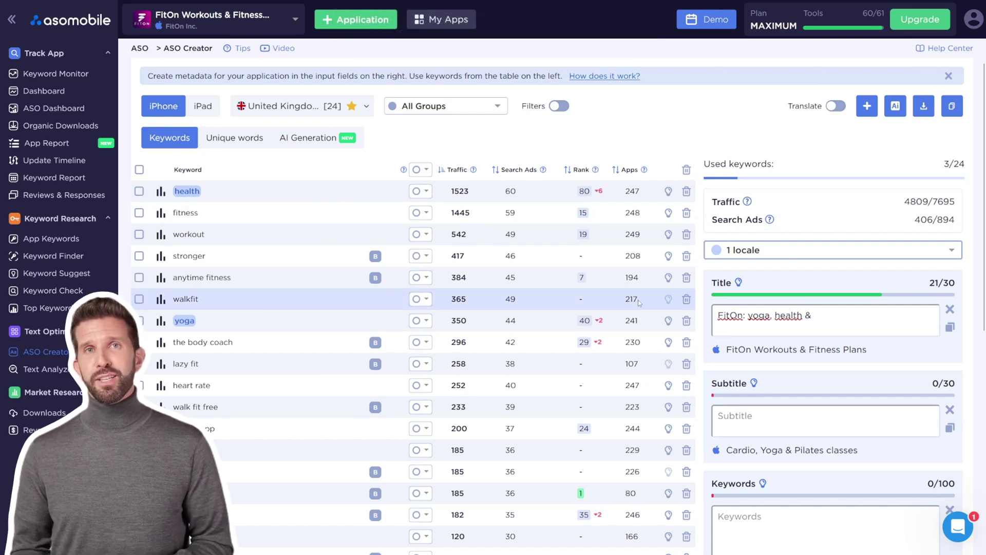
left_click(187, 214)
left_click(822, 319)
key("ctrl+v")
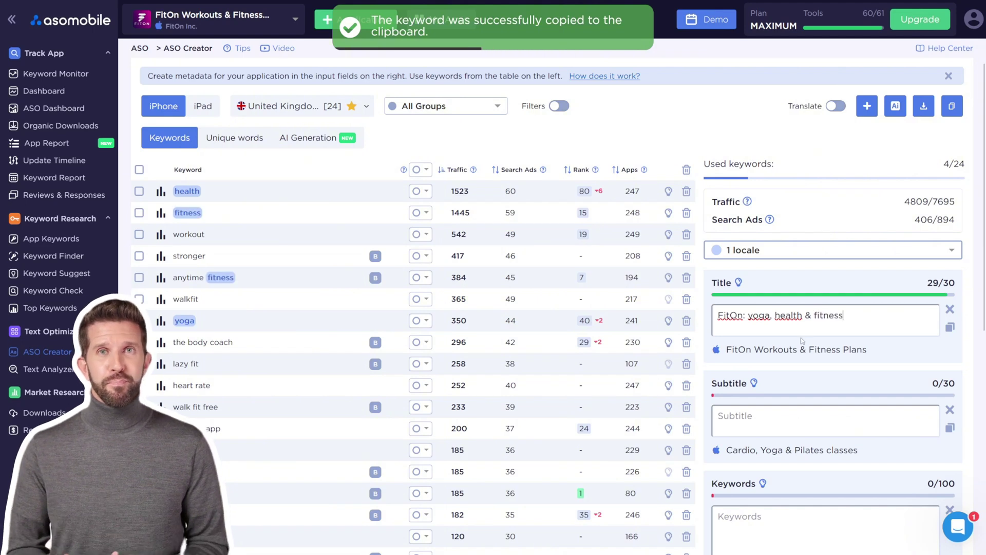
left_click(757, 411)
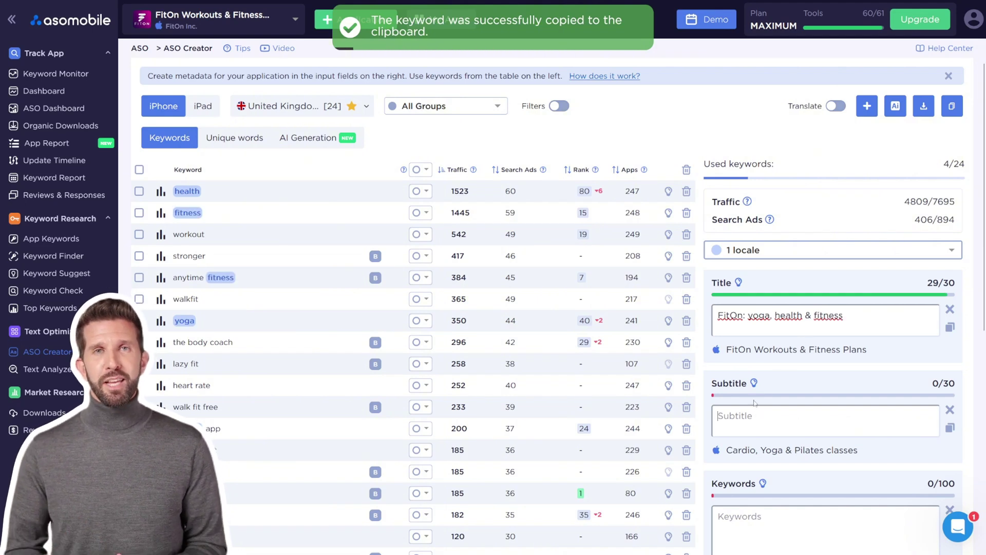
scroll(742, 368, "down", 1)
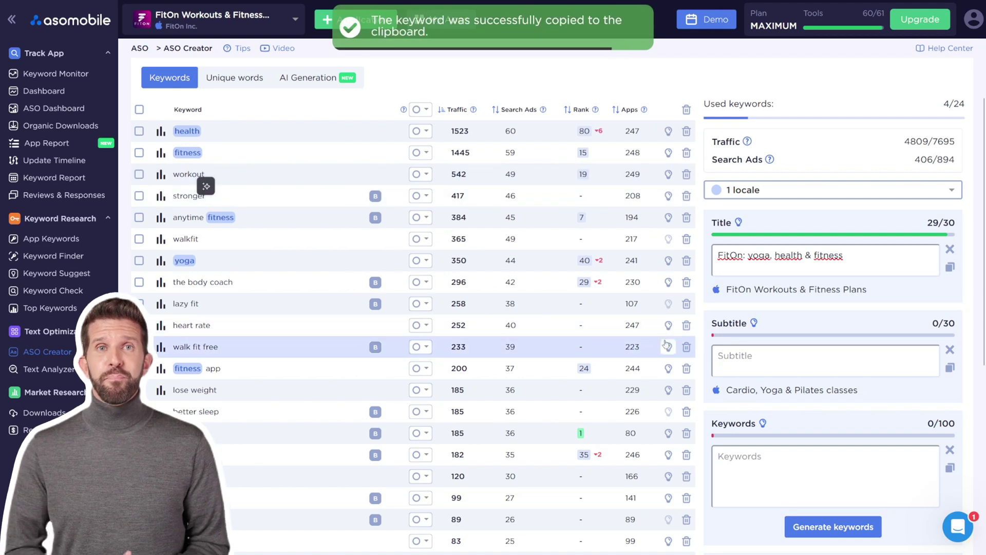
- Build the Subtitle 'workout, lose weight & cardio' from copied keywords, filling all 30 characters
left_click(743, 347)
key("ctrl+v")
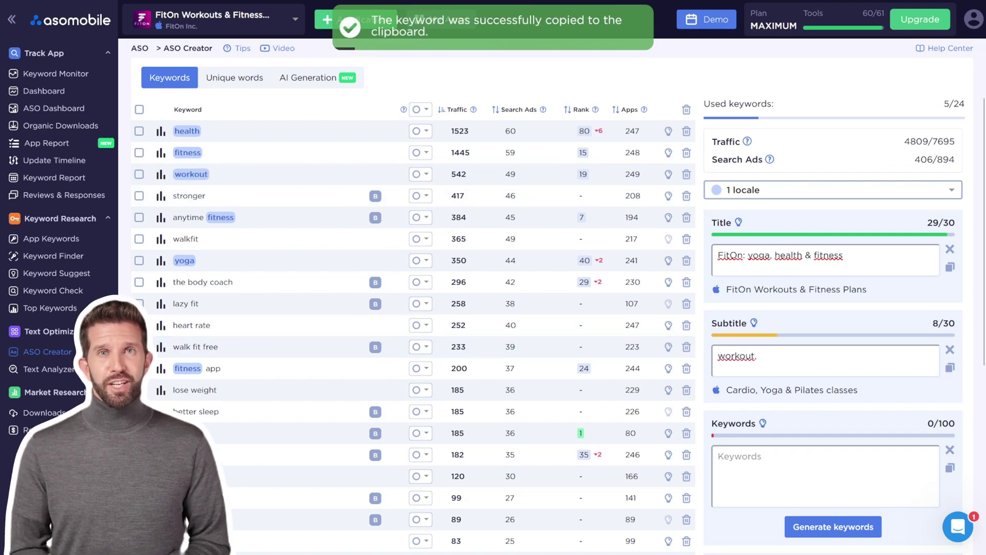
scroll(476, 408, "down", 2)
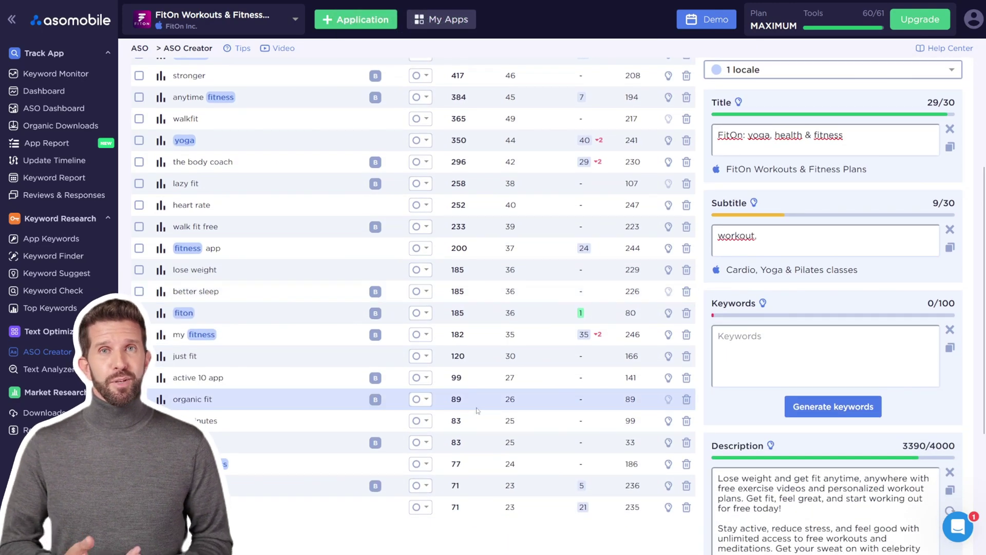
scroll(477, 410, "up", 1)
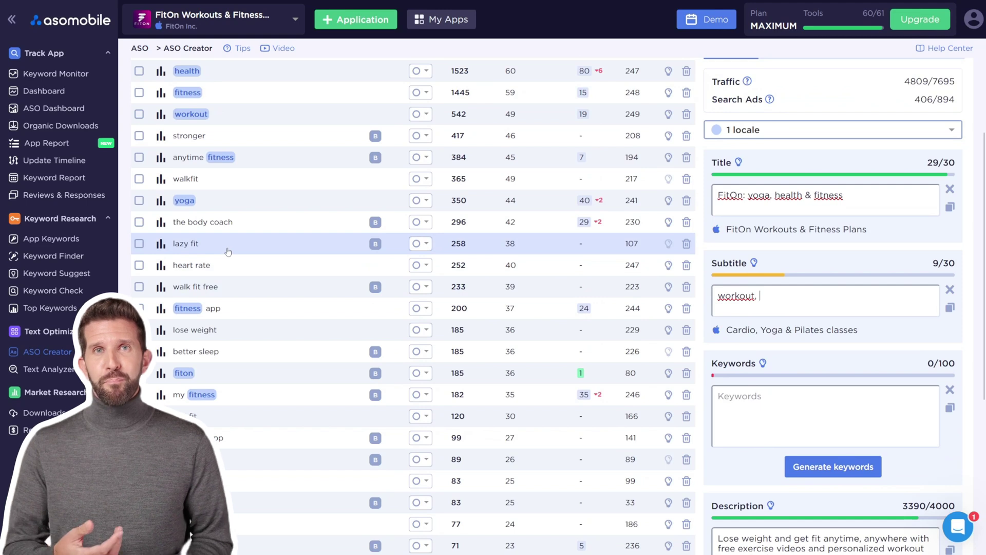
left_click(201, 330)
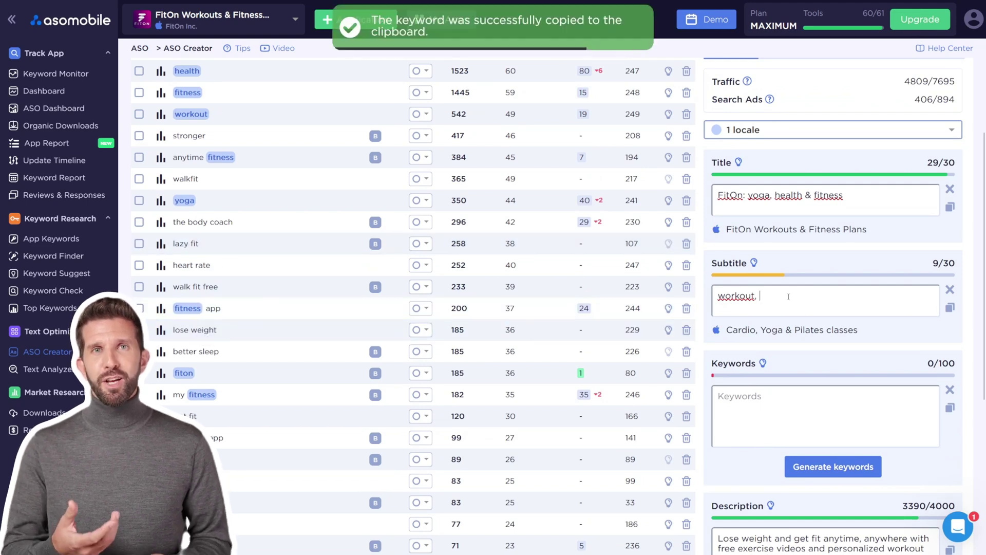
key("ctrl+v")
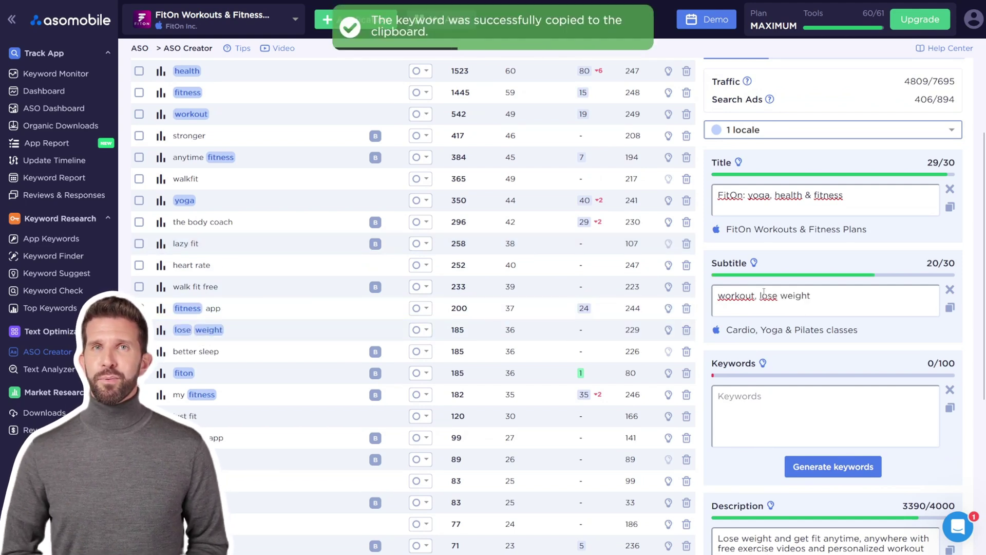
type("&")
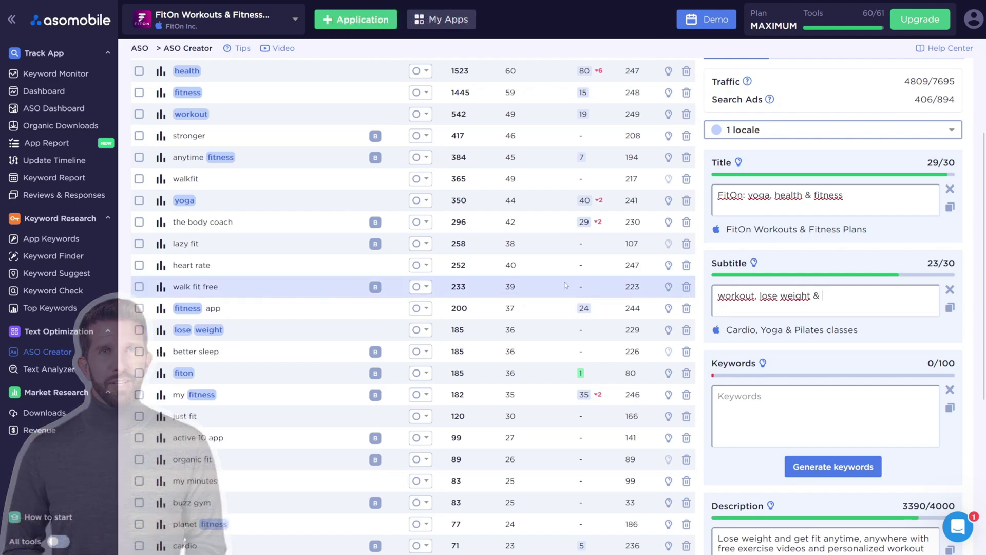
scroll(565, 282, "down", 2)
left_click(190, 426)
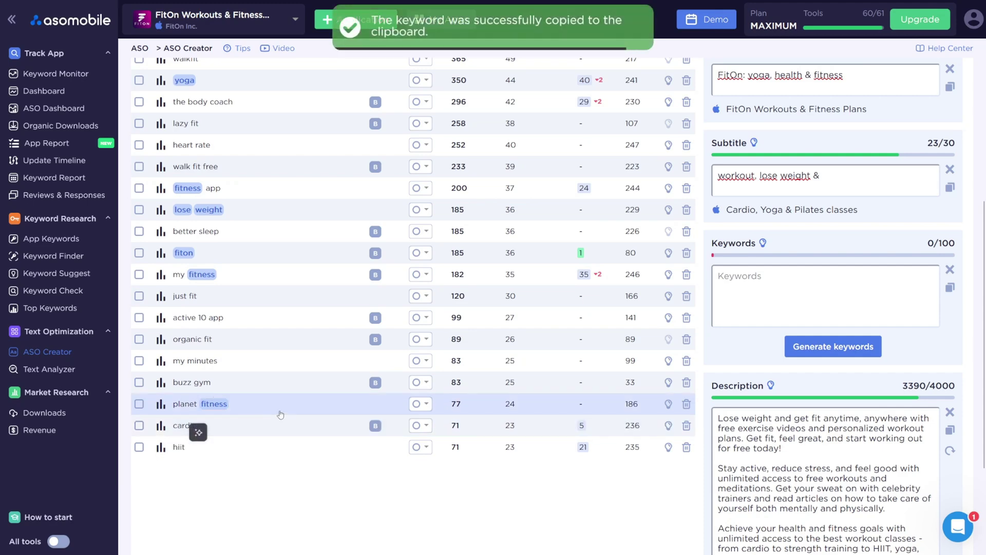
scroll(190, 425, "up", 2)
key("ctrl+v")
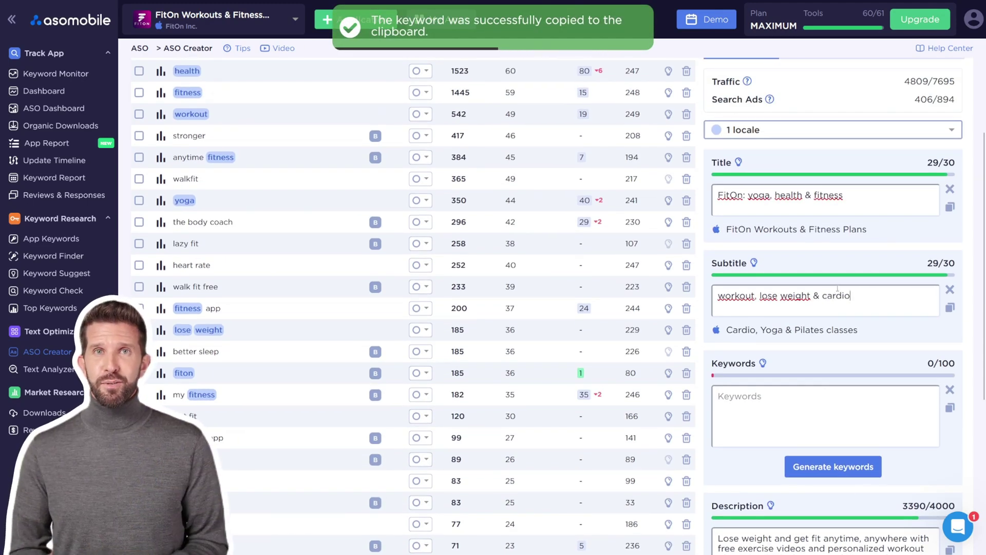
scroll(841, 288, "up", 2)
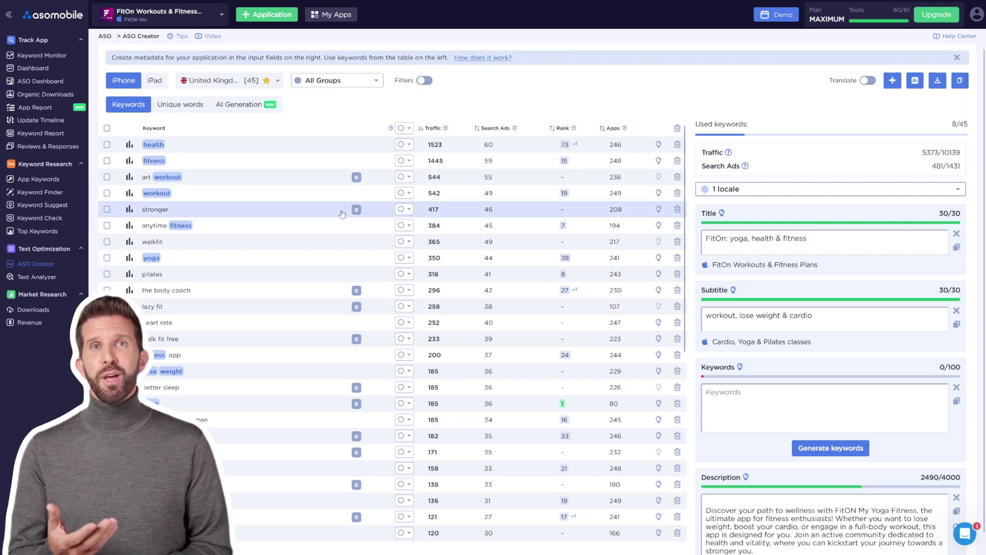
- Paste stronger, walkfit and pilates from the keyword table into the Keywords field (24/100)
left_click(163, 211)
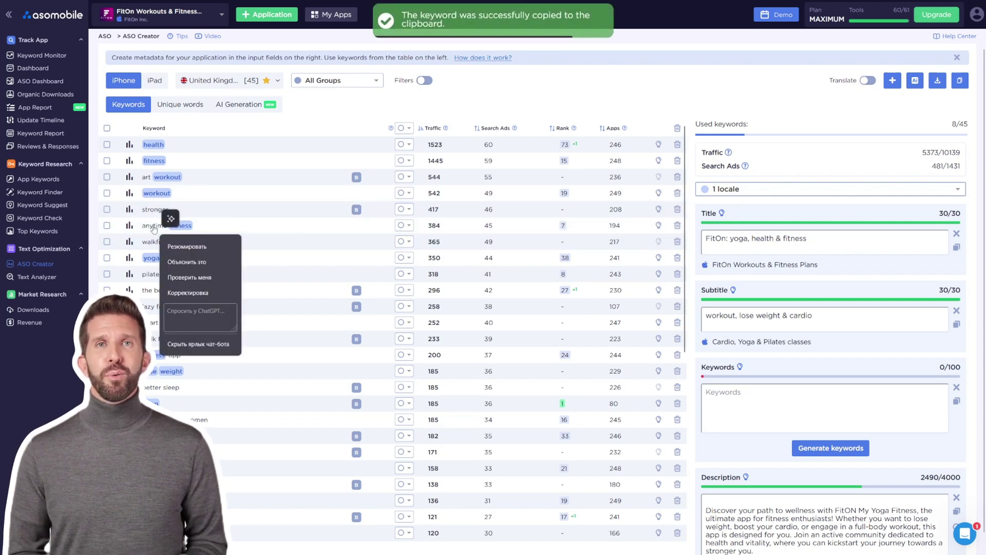
left_click(741, 397)
key("ctrl+v")
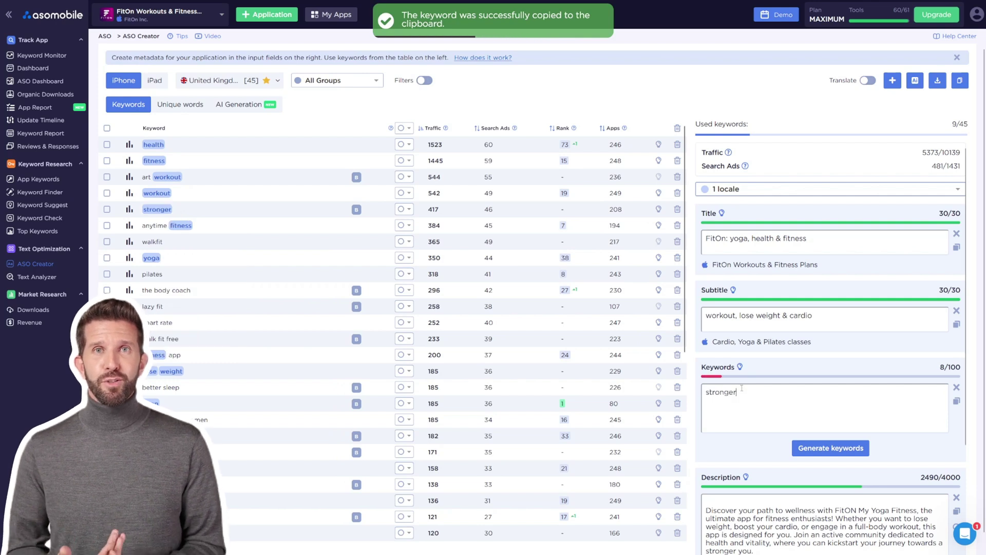
left_click(159, 248)
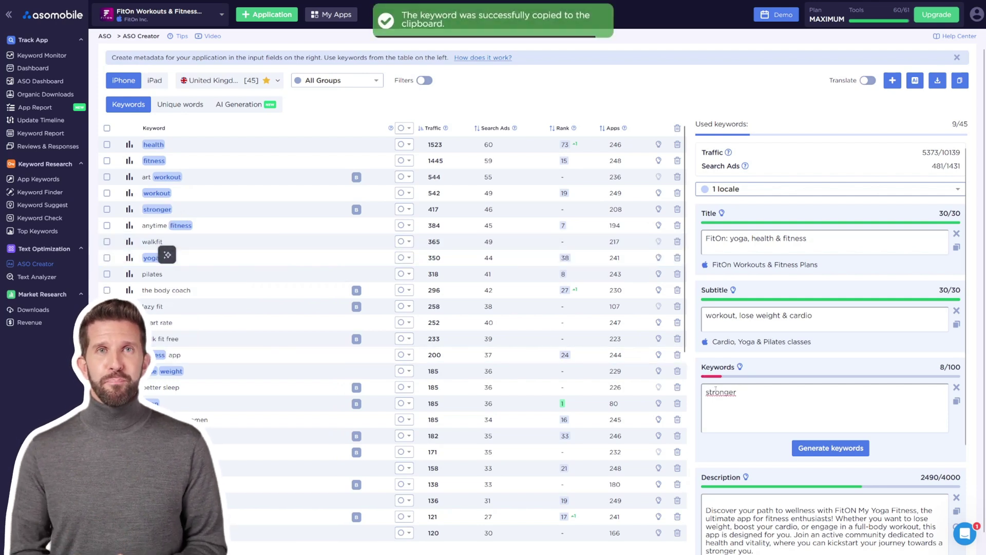
left_click(744, 398)
key("ctrl+v")
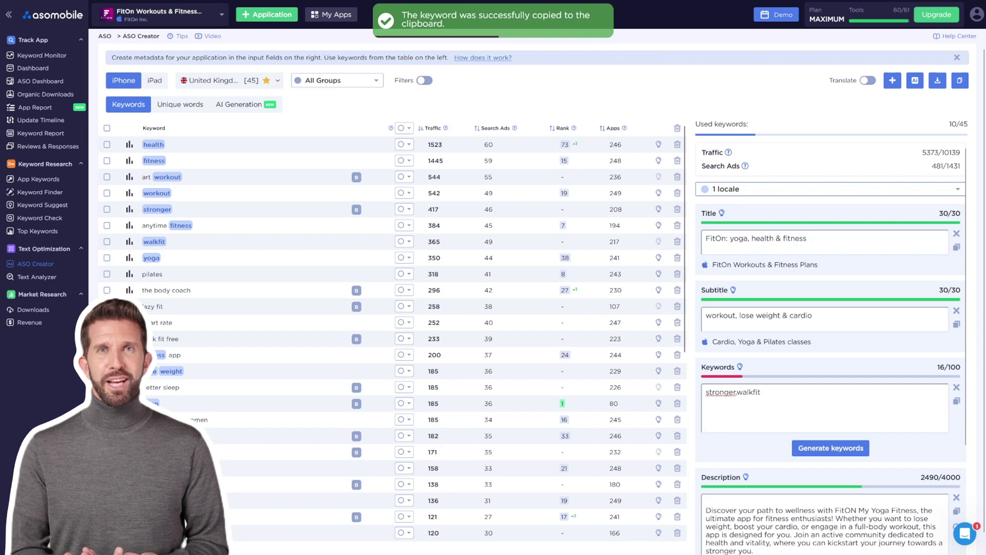
left_click(152, 276)
left_click(772, 395)
key("ctrl+v")
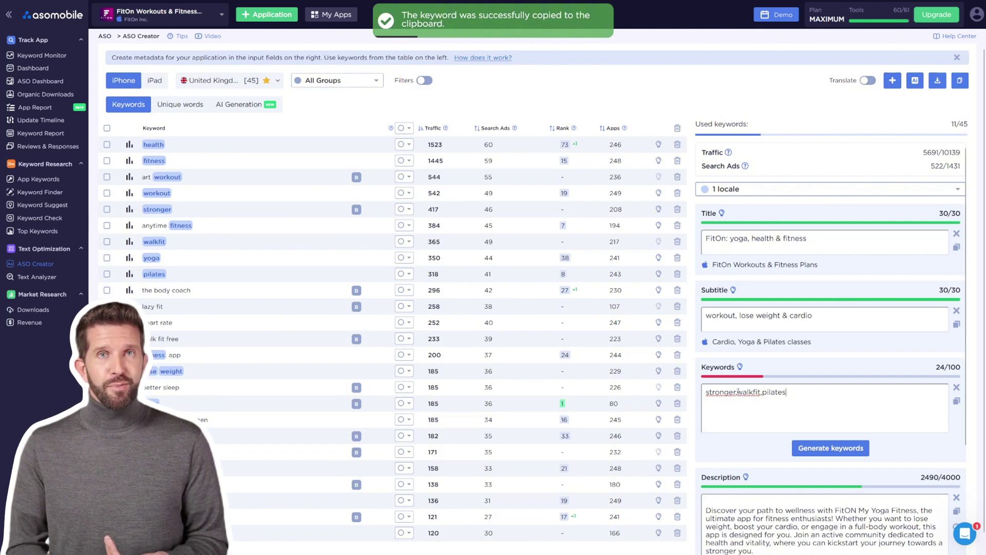
- Add fit and beginners from the Unique words list to the Keywords field
left_click(178, 104)
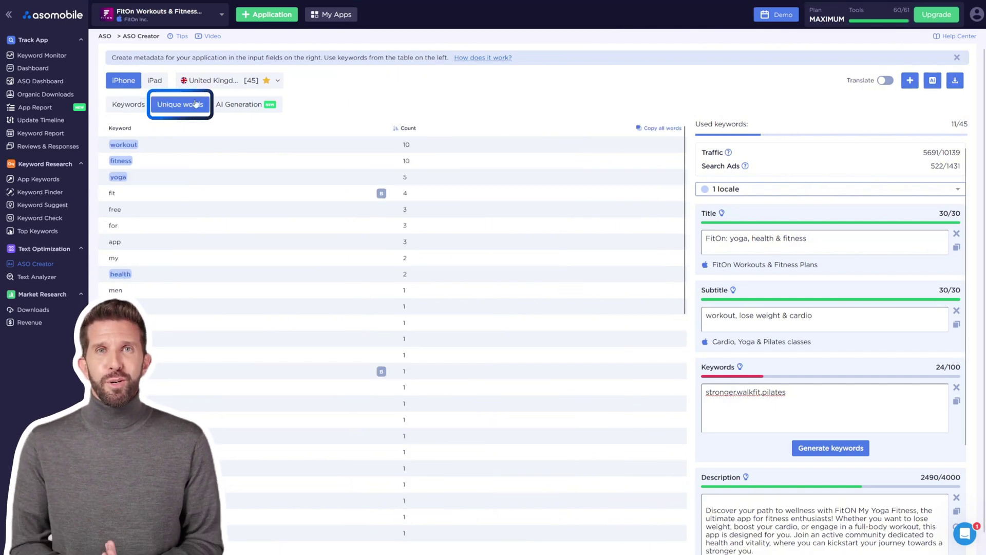
left_click(113, 194)
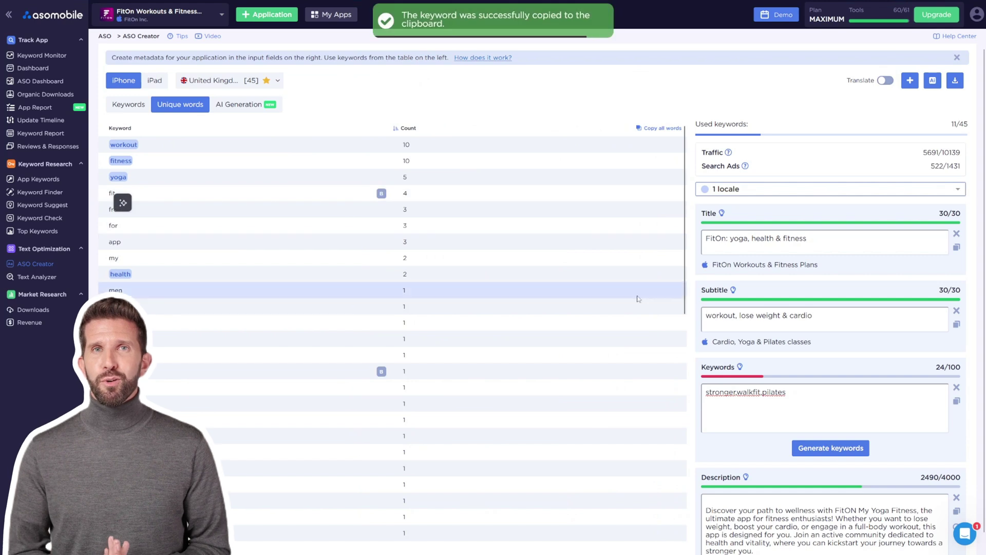
left_click(796, 391)
key("ctrl+v")
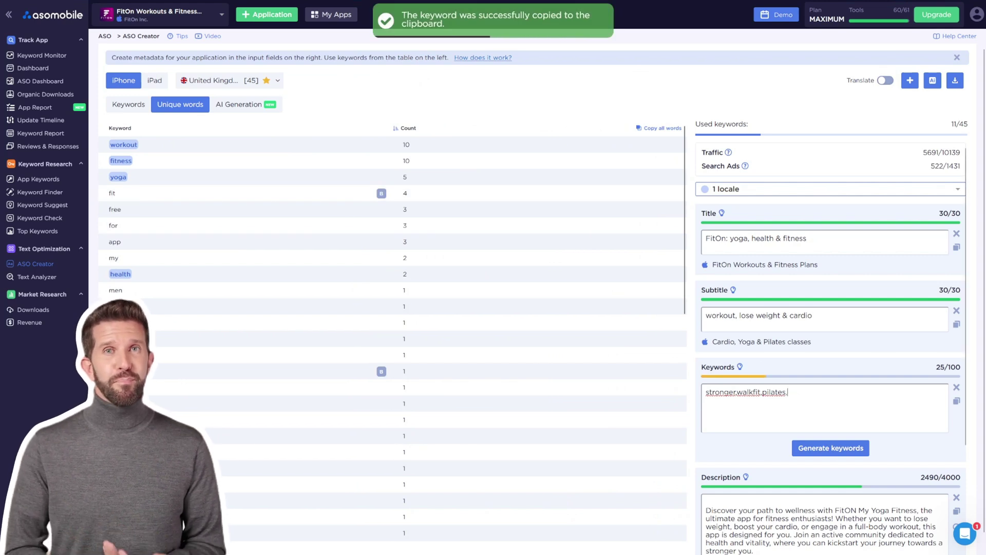
type(",")
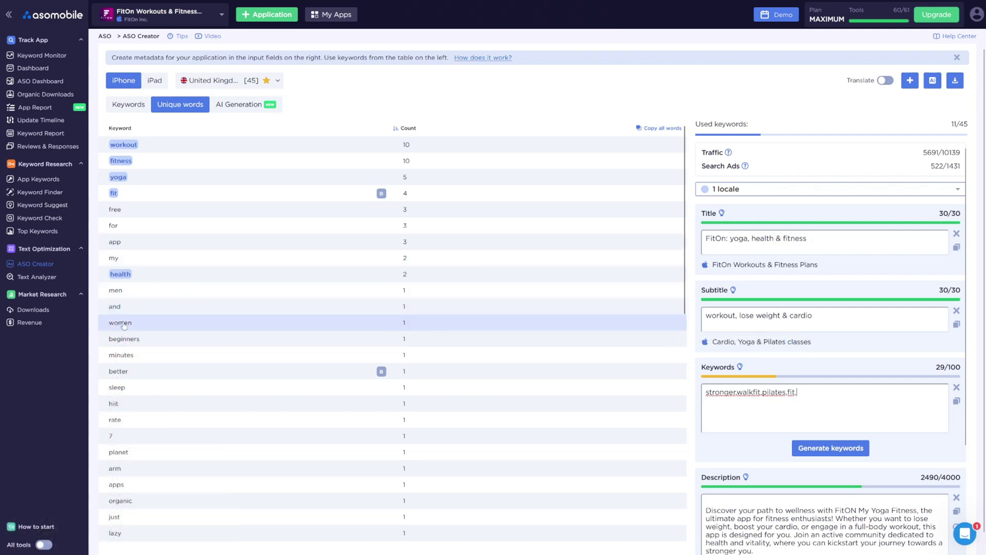
left_click(362, 338)
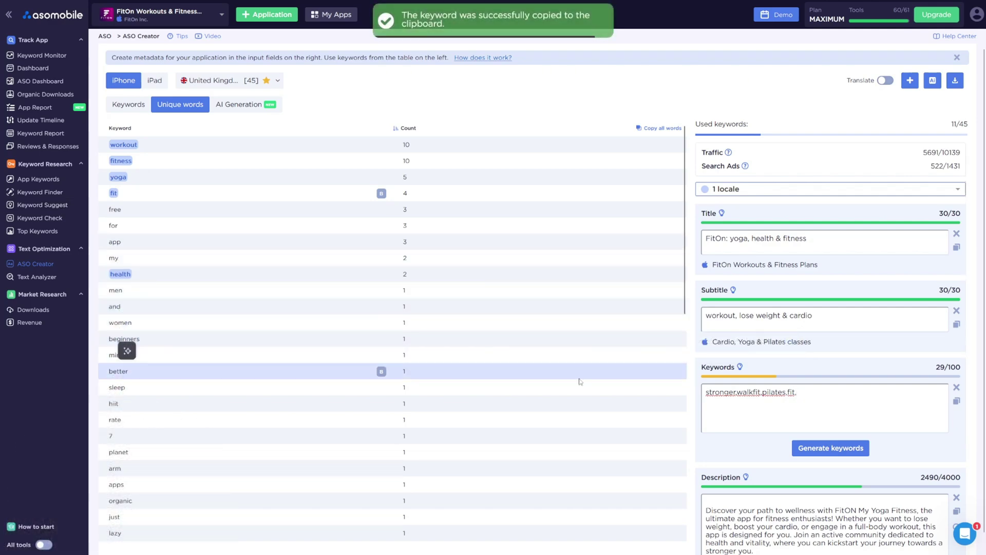
left_click(824, 407)
key("ctrl+v")
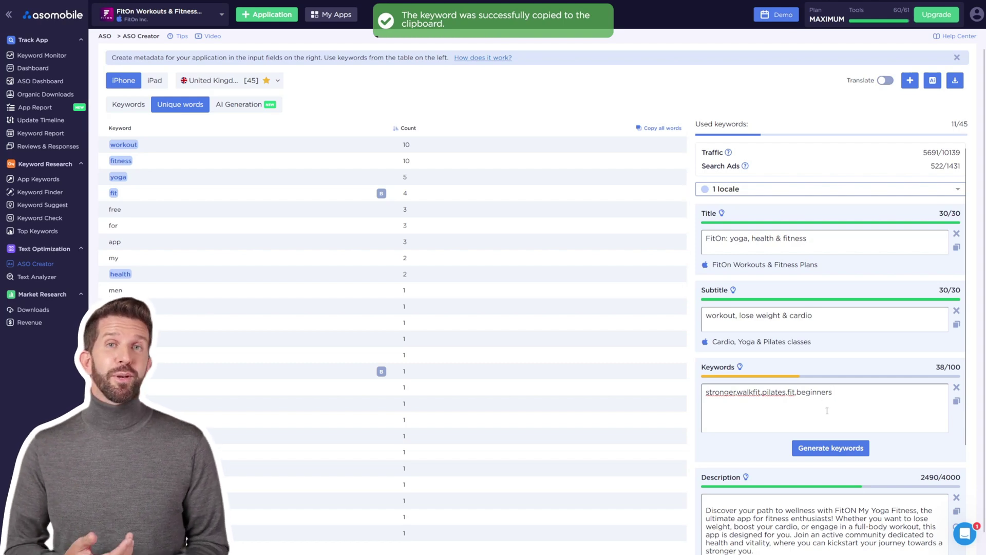
- Auto-generate keywords such as men, women and minutes to fill the field to 100/100
left_click(844, 452)
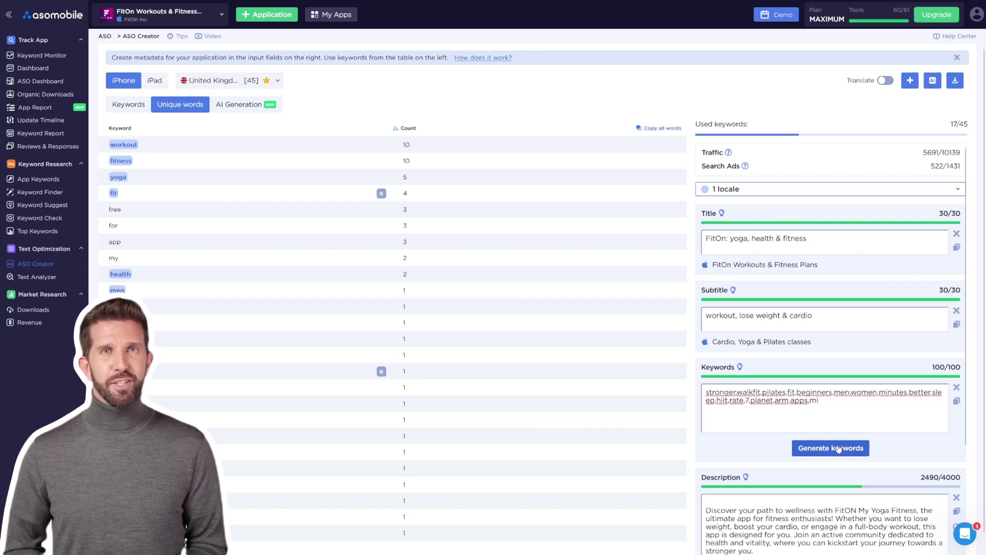
scroll(619, 421, "down", 5)
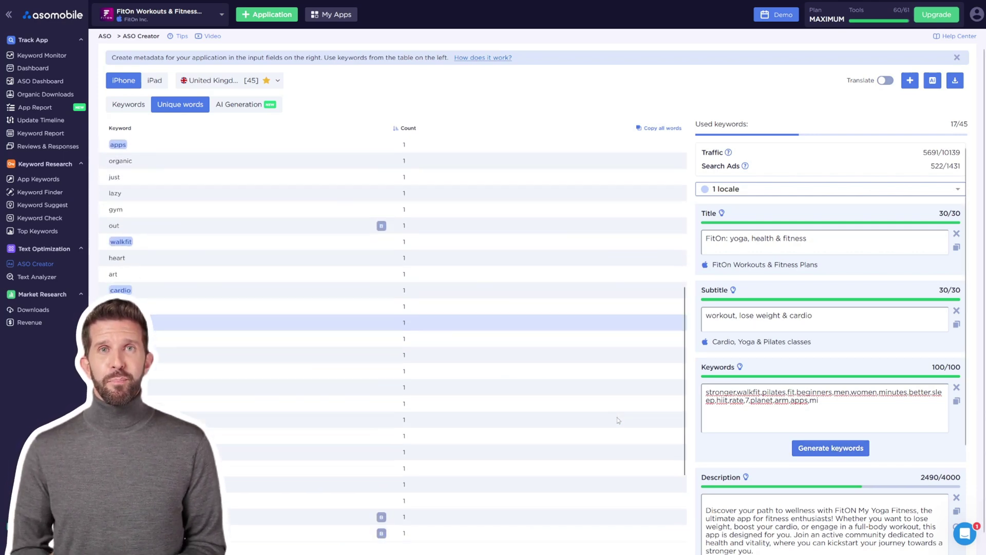
scroll(619, 420, "down", 5)
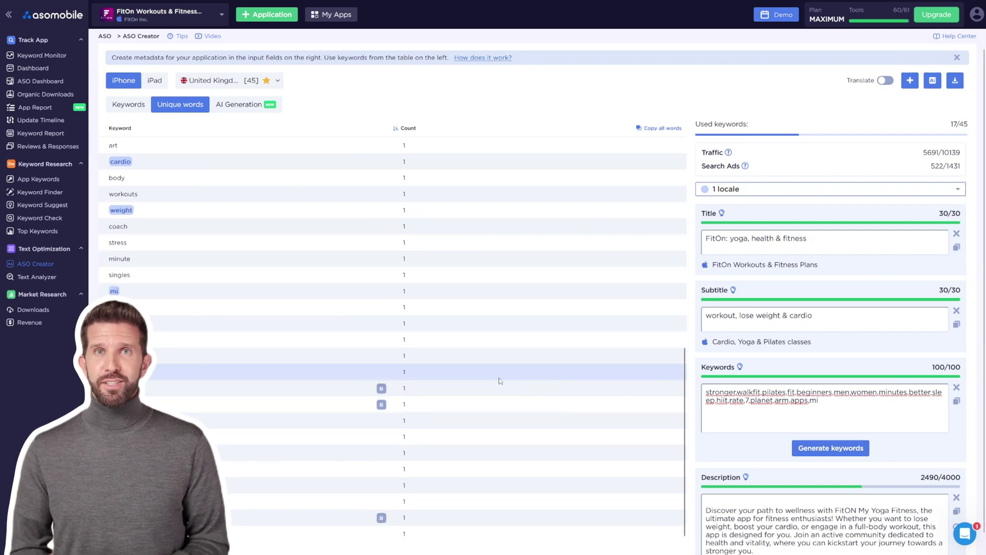
scroll(463, 363, "up", 5)
scroll(461, 363, "up", 5)
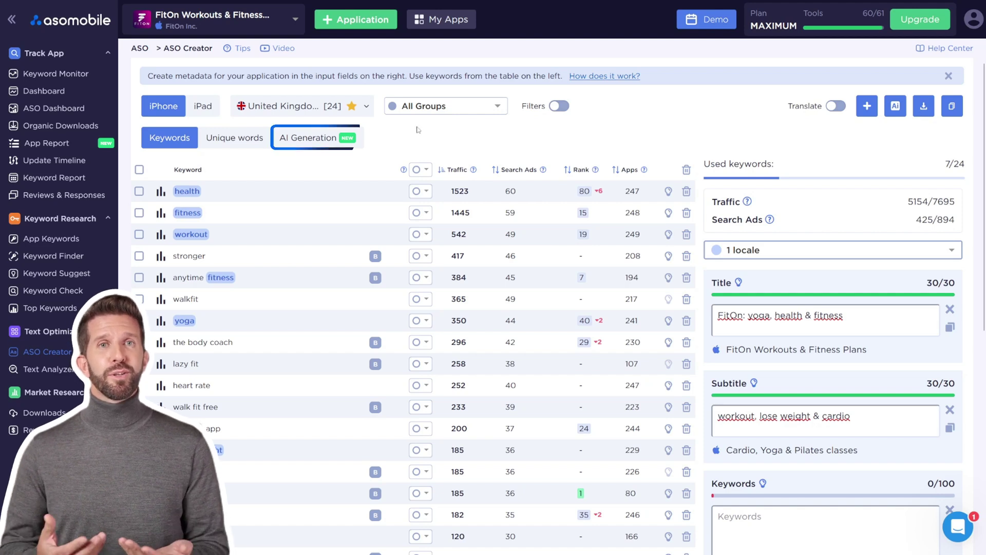
- Set up AI generation in French with features 'yoga, health, fitness, workout' and 'lose weight, cardio, walkfit, gym'
left_click(321, 138)
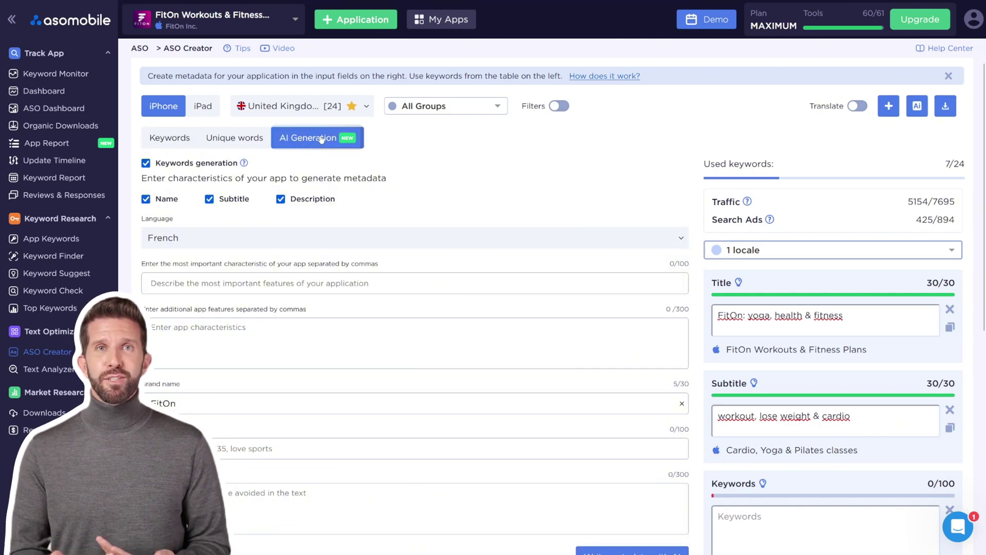
left_click(347, 233)
left_click(347, 233)
left_click(400, 283)
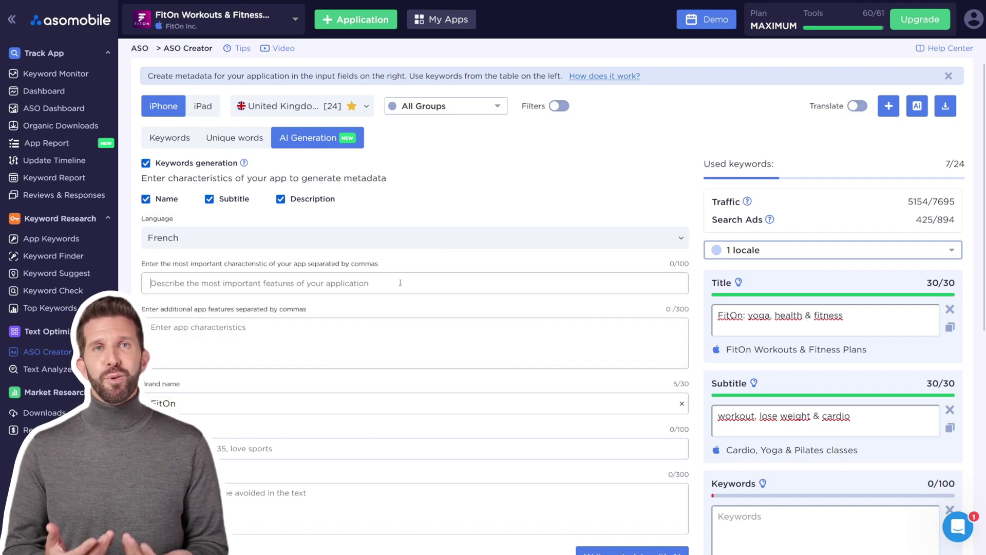
key("ctrl+v")
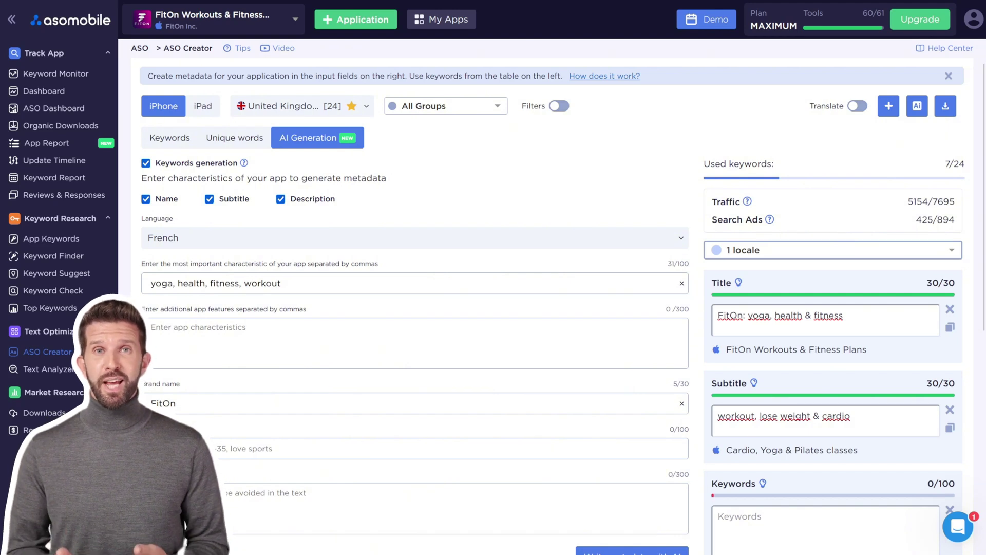
left_click(289, 330)
key("ctrl+v")
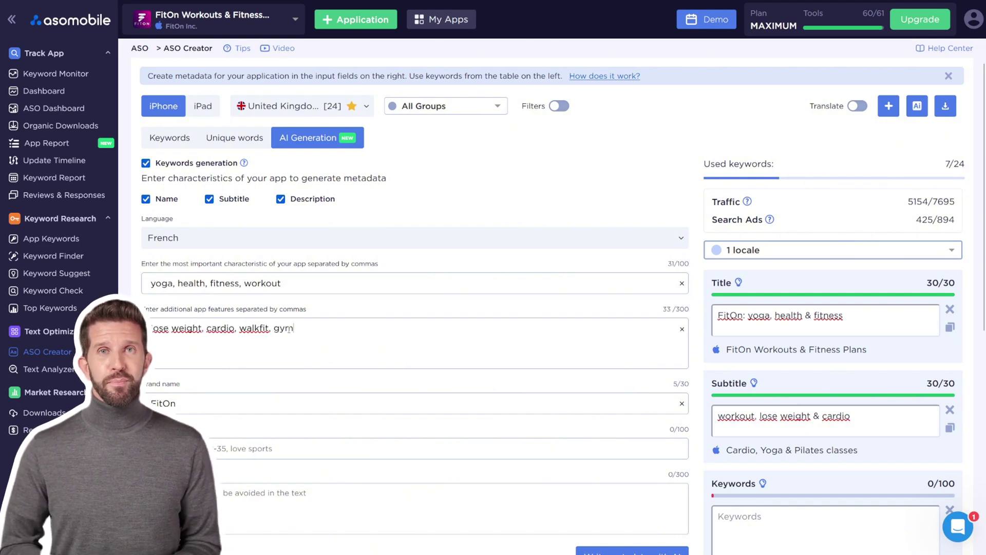
- Add and switch to a second, empty locale
scroll(401, 342, "down", 1)
left_click(803, 193)
left_click(796, 210)
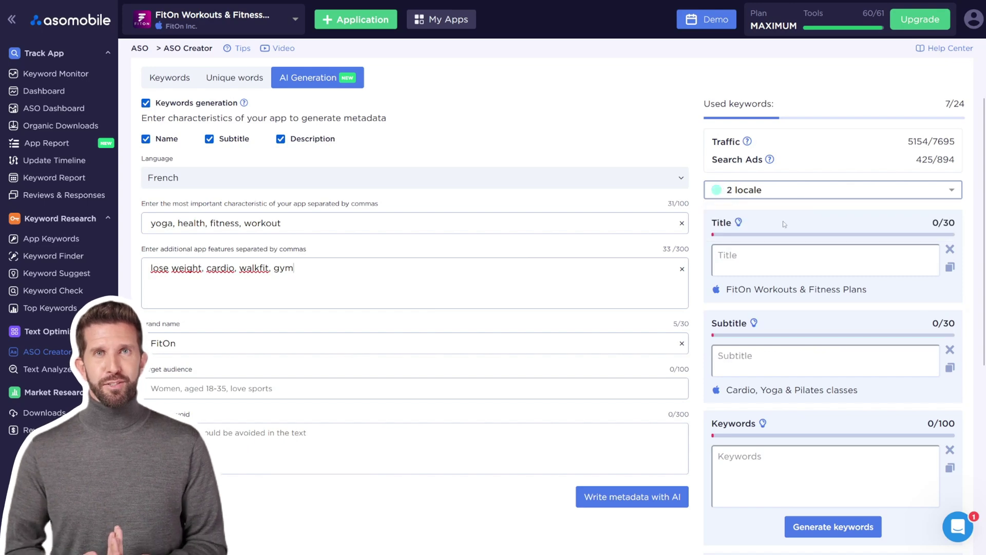
- Generate French metadata with AI, saving current data first, producing the title 'FitOn Santé & Énergie'
left_click(674, 503)
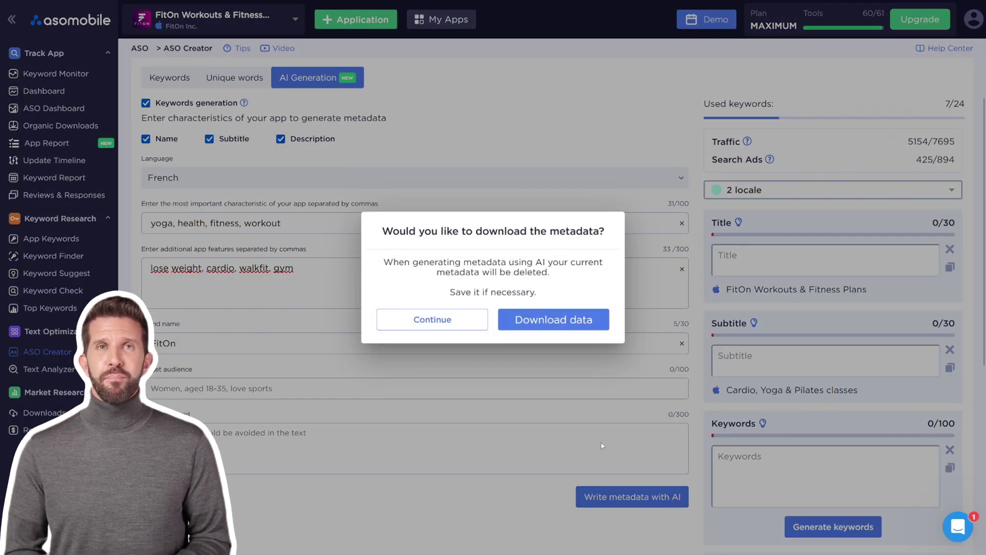
left_click(585, 320)
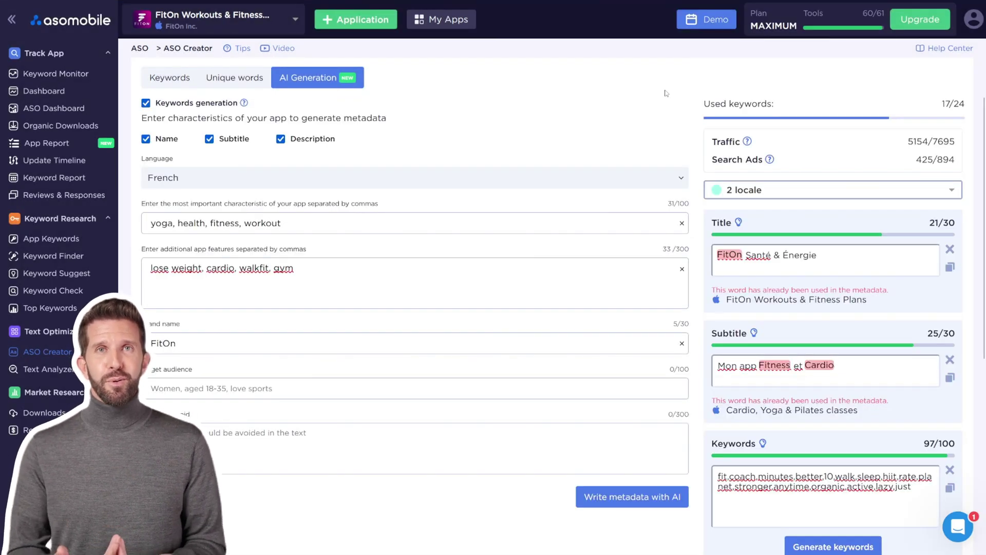
scroll(666, 93, "down", 1)
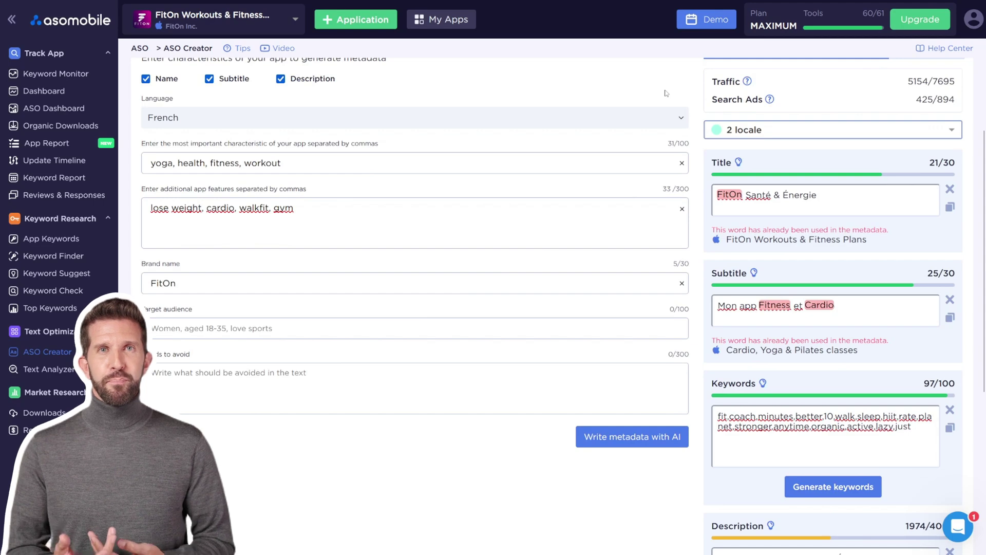
scroll(666, 93, "down", 4)
scroll(669, 108, "down", 1)
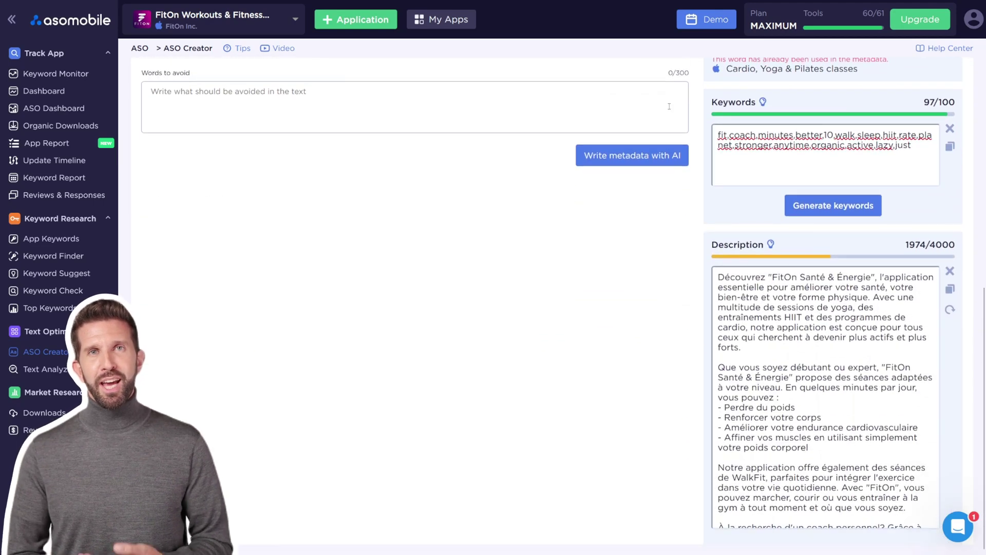
scroll(669, 107, "up", 6)
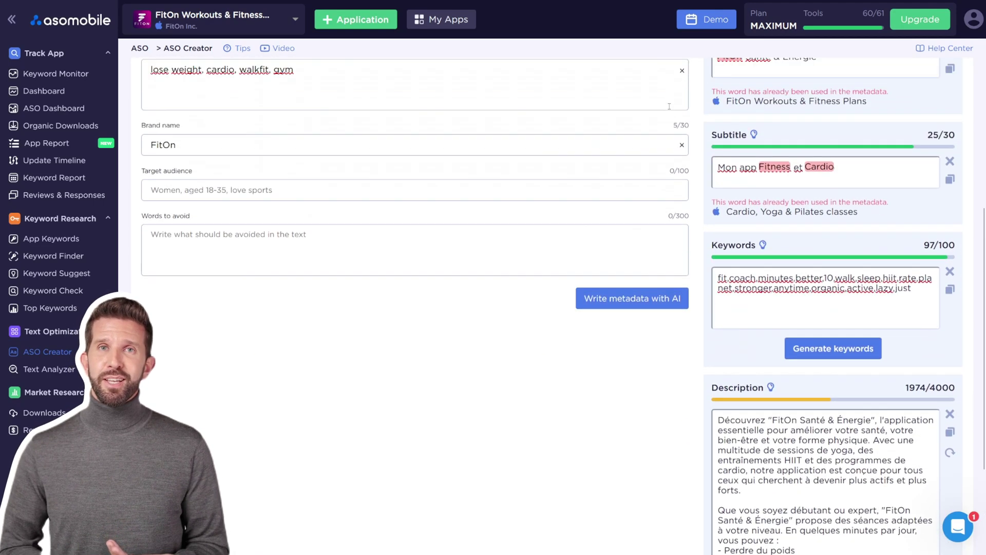
left_click(188, 133)
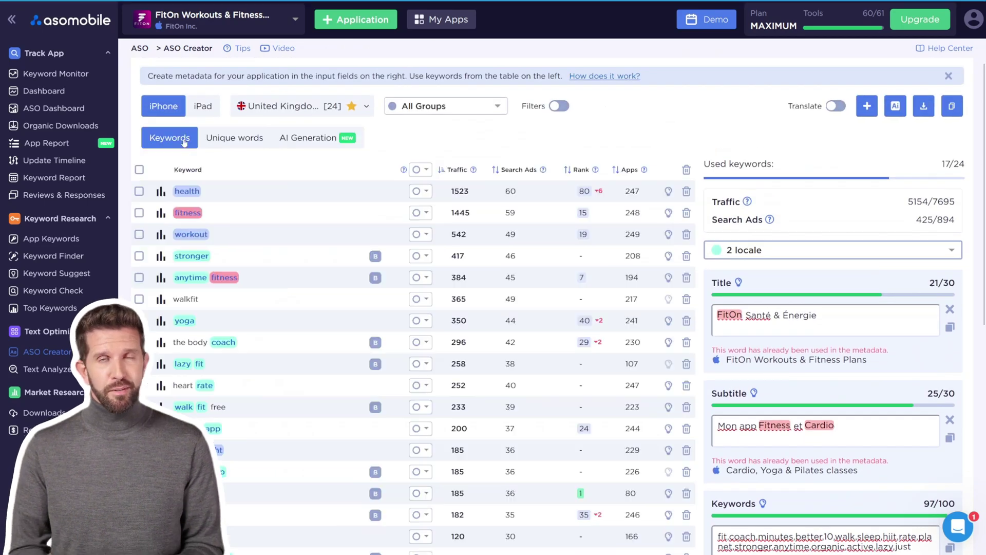
- Scroll through the keyword table and the first locale's metadata to review them
scroll(491, 138, "down", 3)
scroll(492, 138, "down", 4)
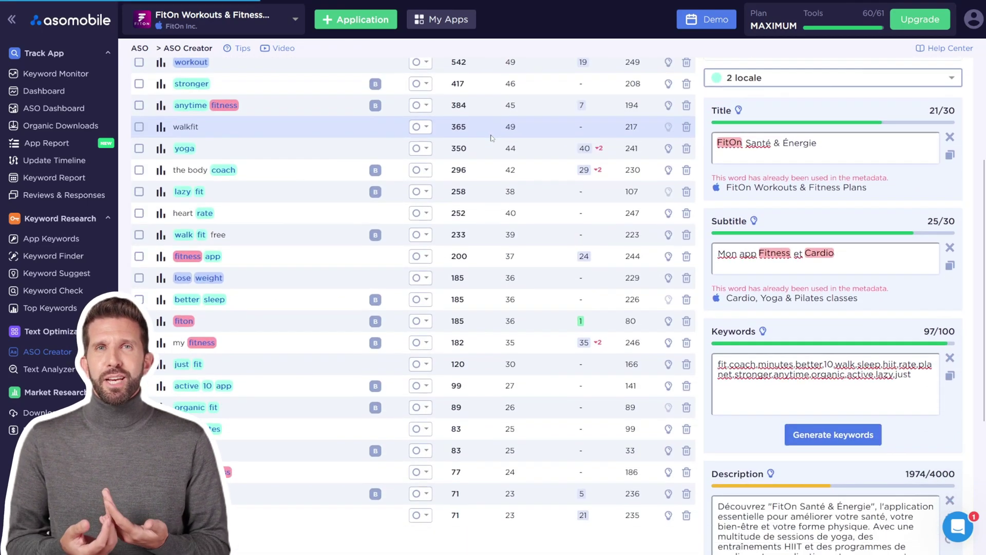
scroll(492, 138, "down", 1)
scroll(759, 329, "down", 6)
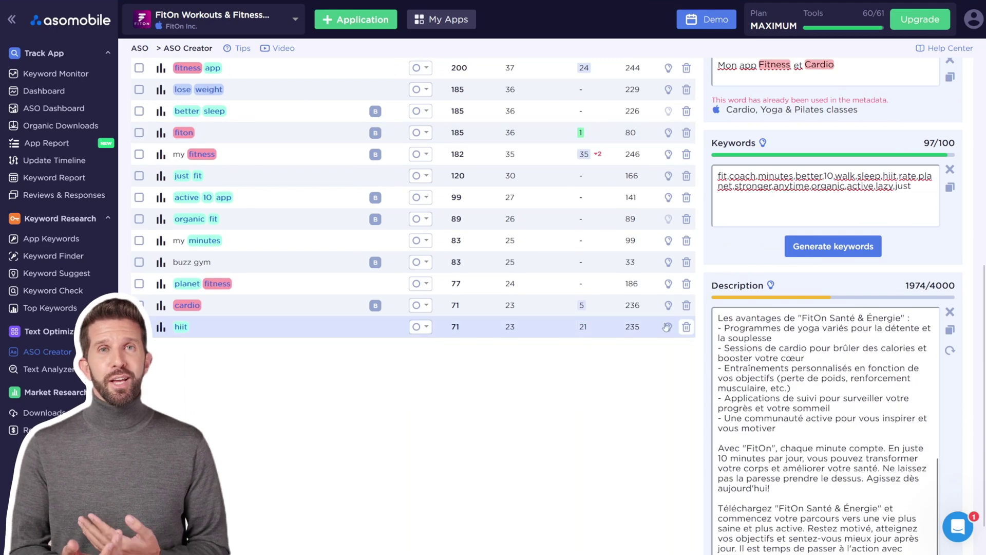
scroll(618, 322, "up", 7)
scroll(618, 322, "down", 1)
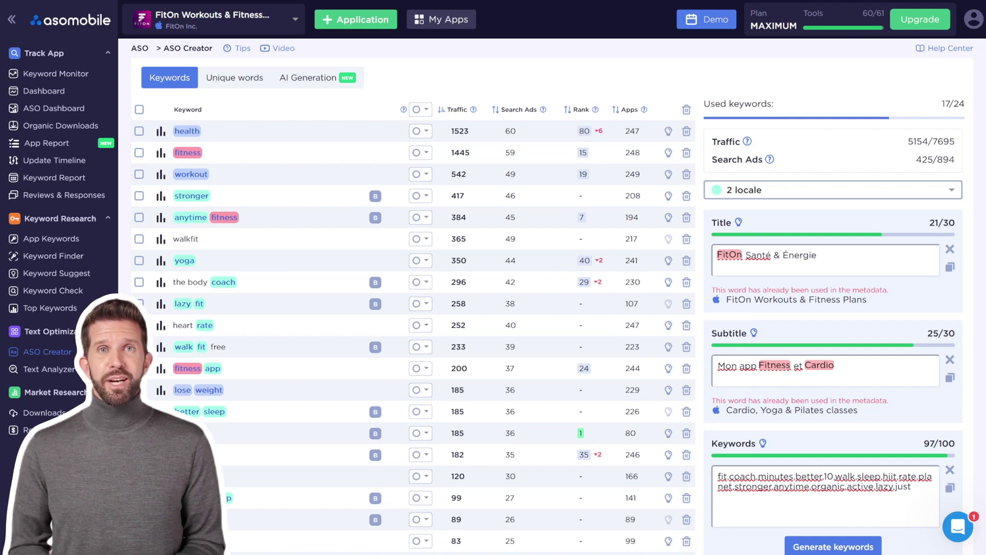
scroll(971, 312, "up", 2)
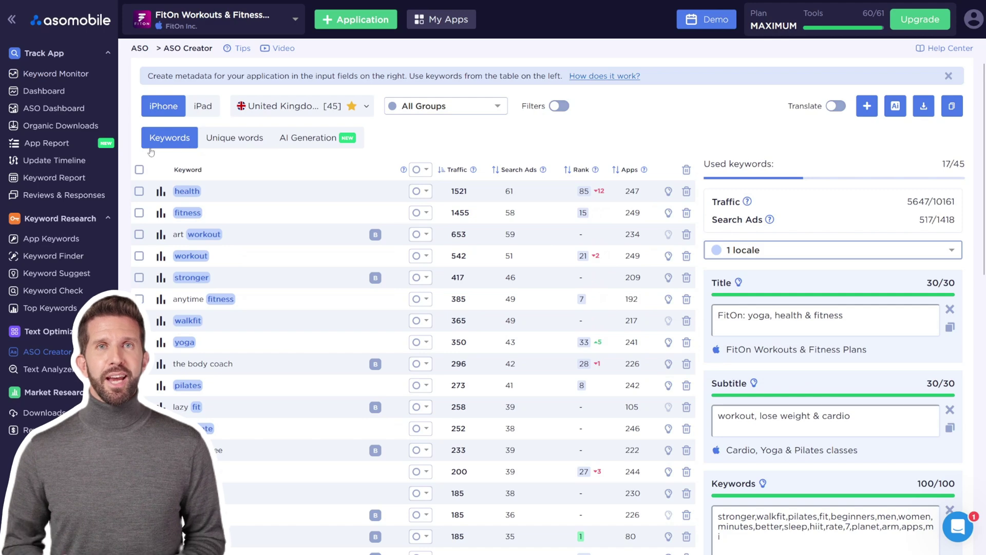
- Open the ASO Dashboard to see FitOn's UK search visibility 82 and 881 indexed keywords
left_click(78, 109)
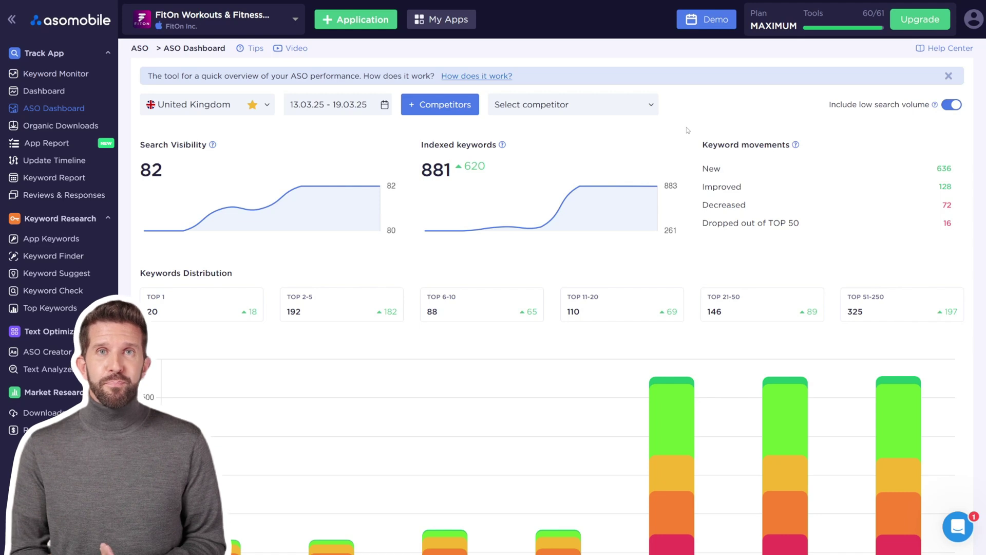
- Show all six ranking bands, including TOP 51-250, in the keyword distribution chart
scroll(688, 130, "down", 3)
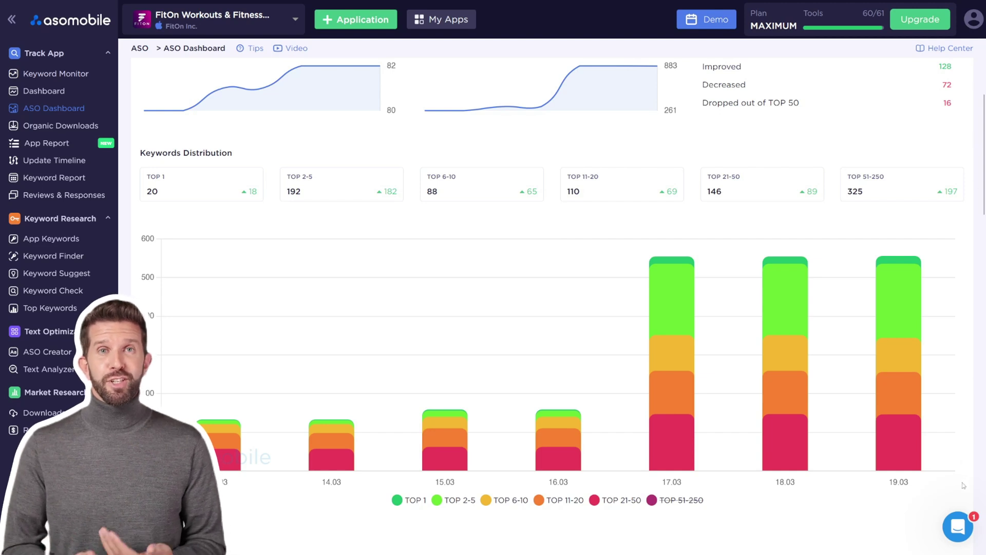
left_click(596, 502)
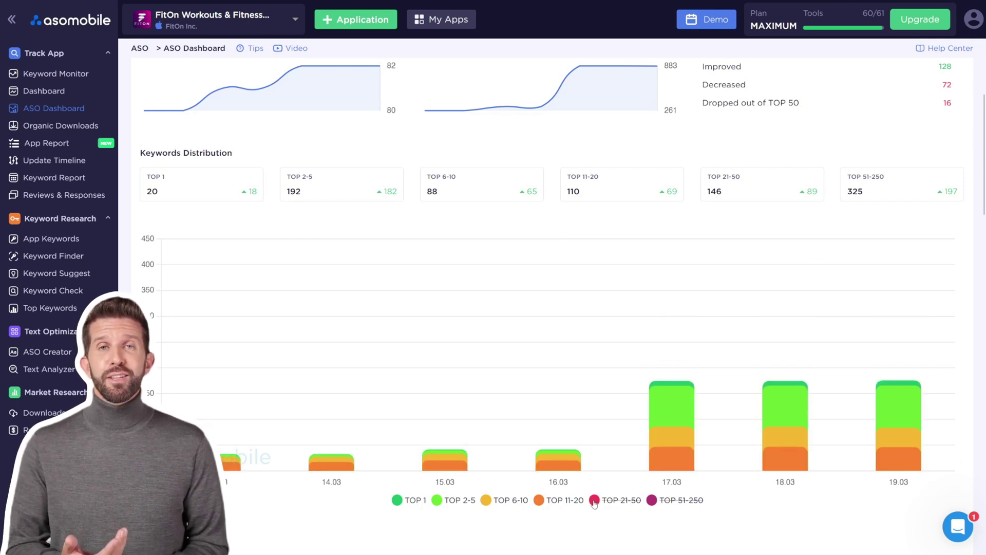
left_click(539, 501)
left_click(539, 501)
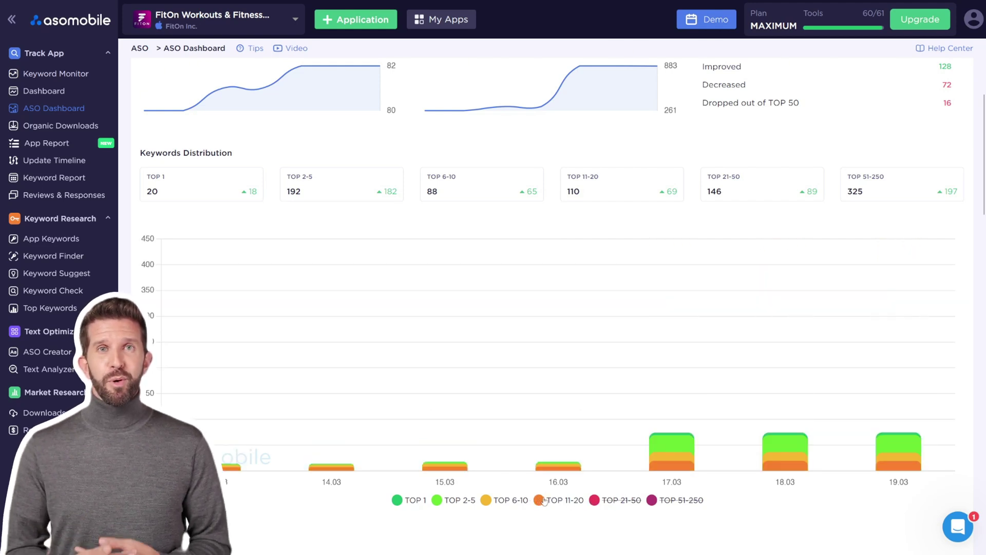
left_click(594, 501)
left_click(655, 505)
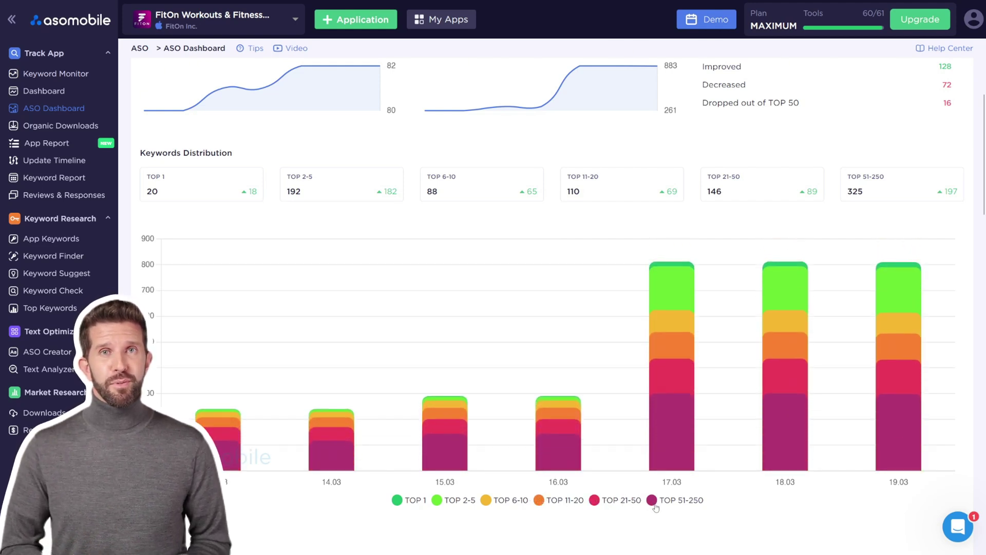
scroll(742, 506, "down", 5)
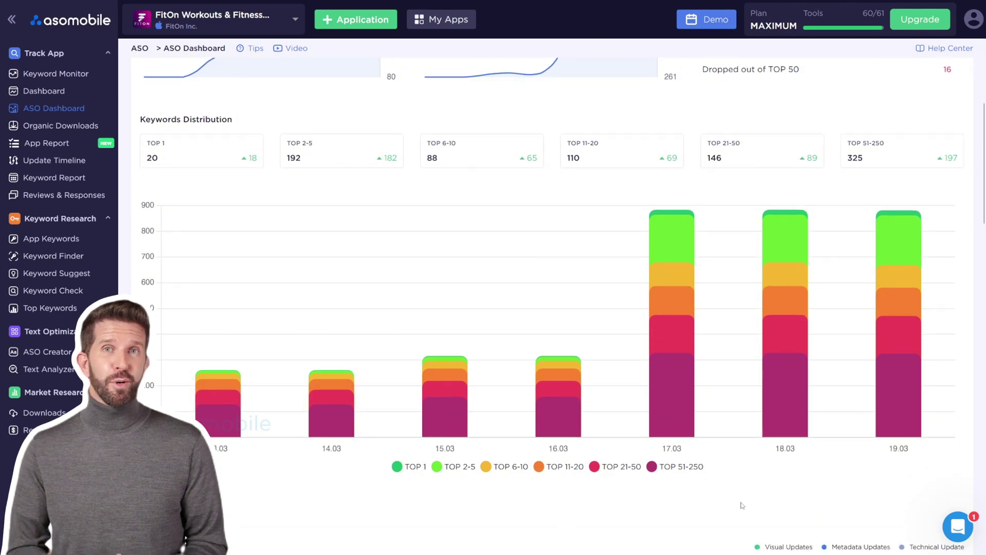
scroll(965, 442, "down", 12)
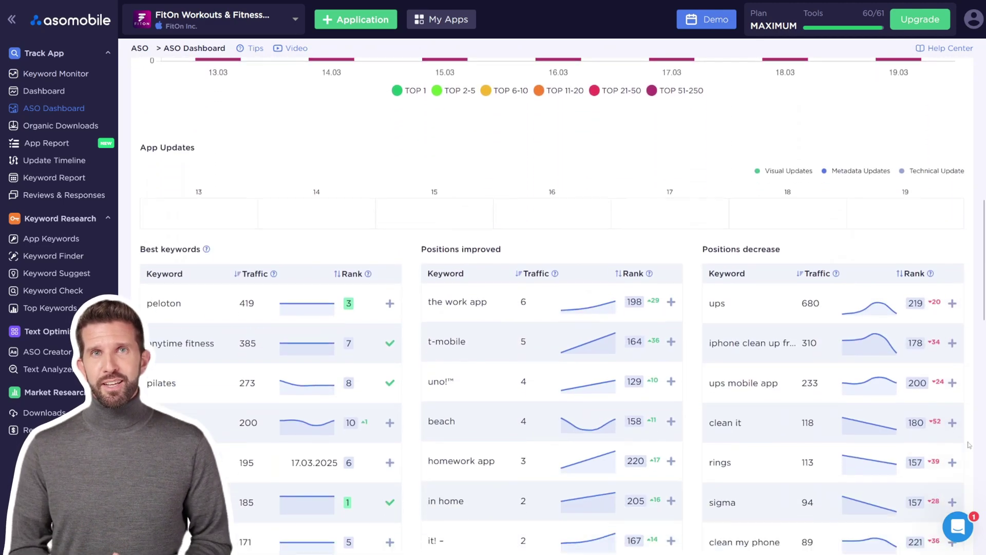
scroll(970, 445, "down", 9)
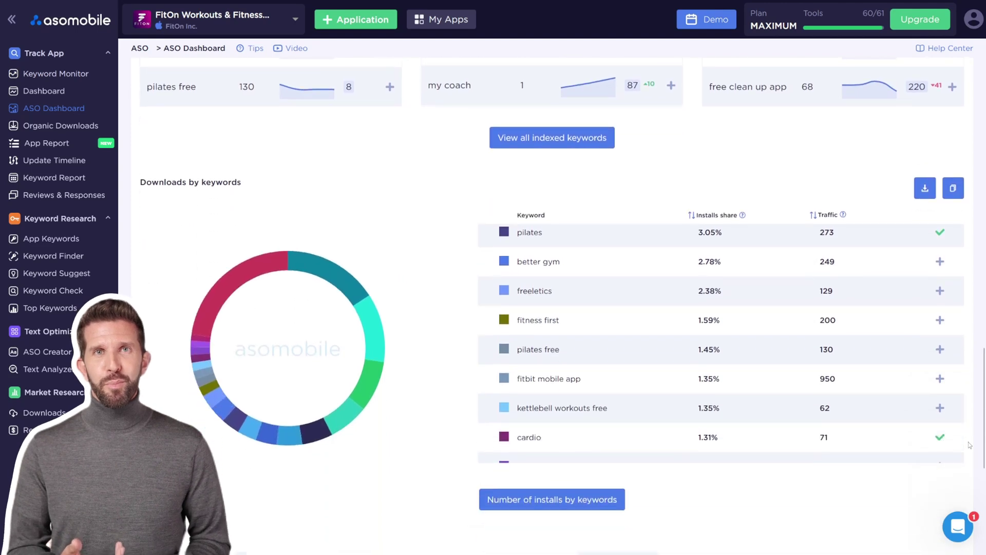